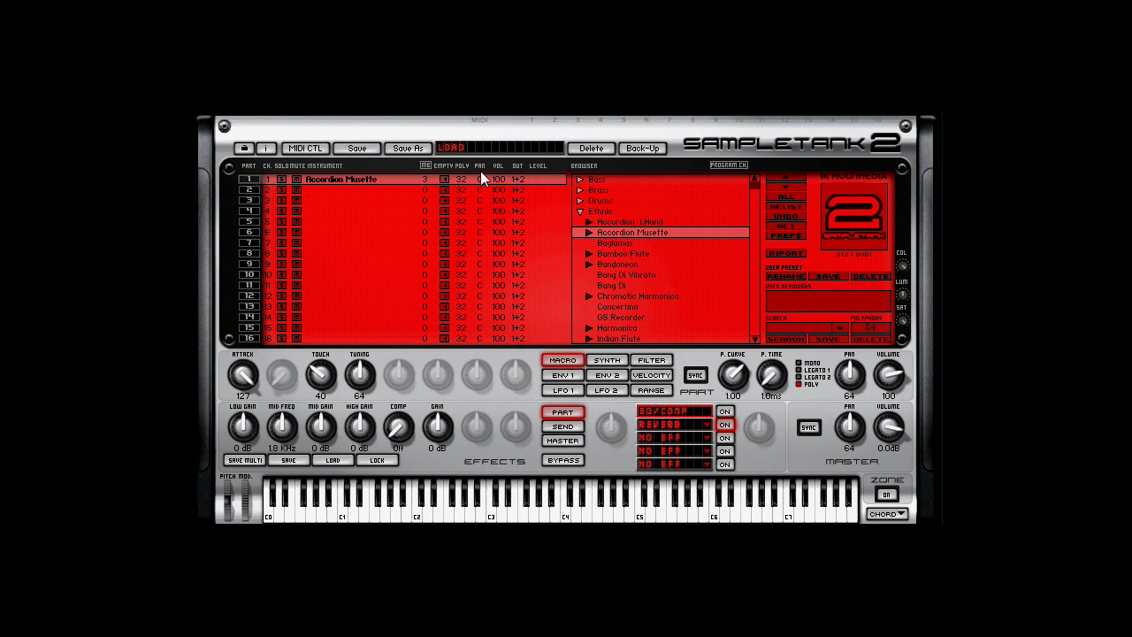
Step: Lower part 1's polyphony to 24 voices, toggle EMPTY memory, and set the synth mode to Stretch
left_click_drag(462, 179, 464, 262)
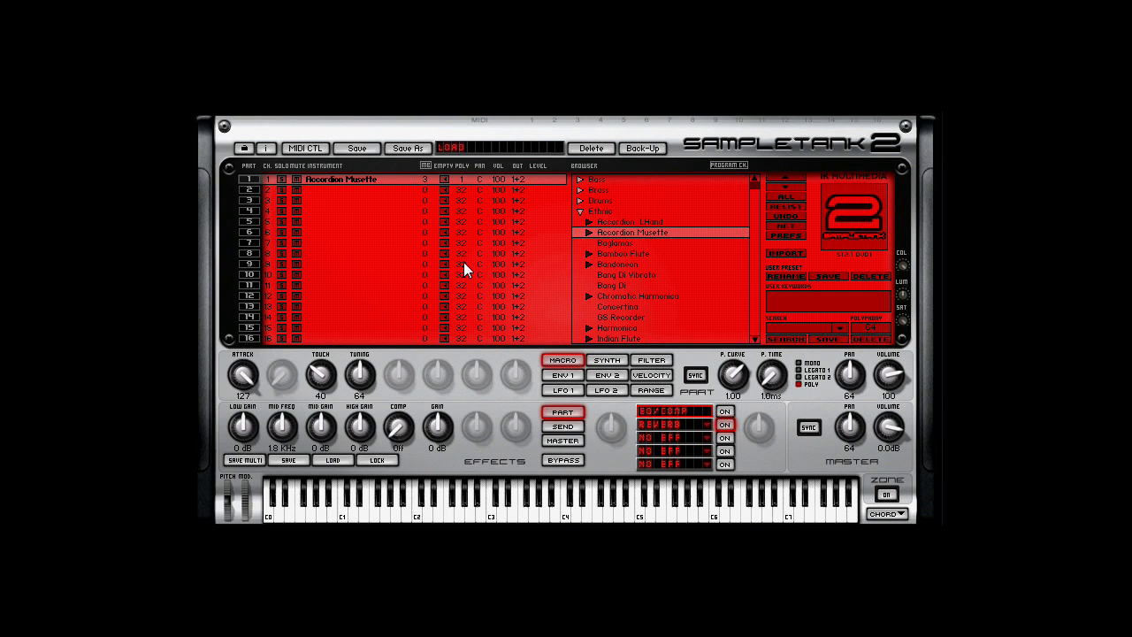
left_click(446, 181)
left_click(607, 360)
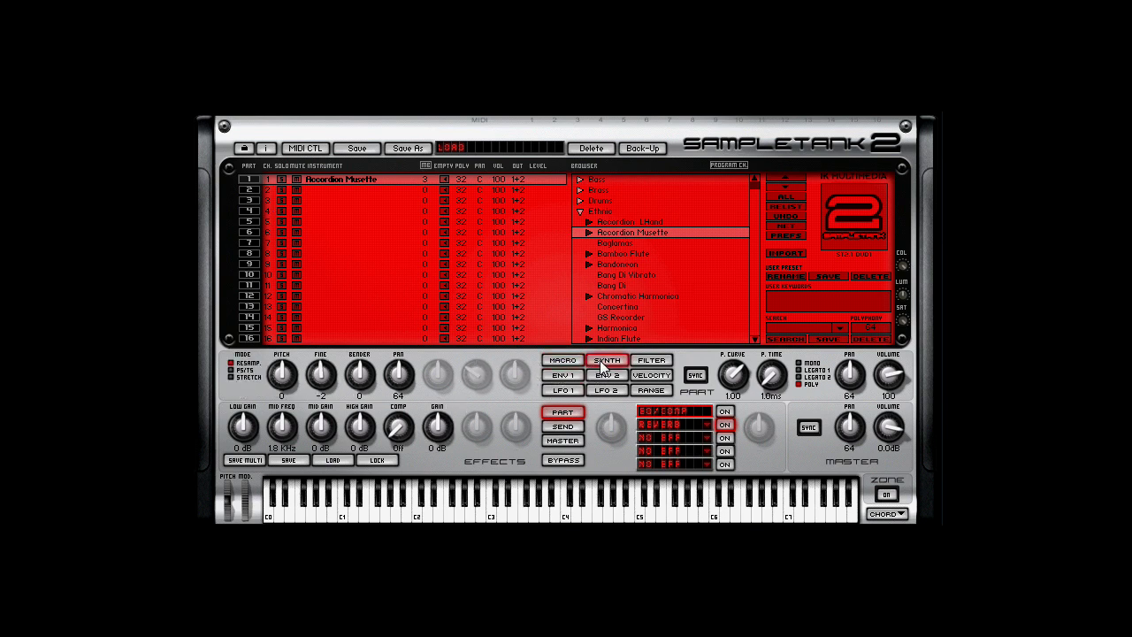
left_click(234, 371)
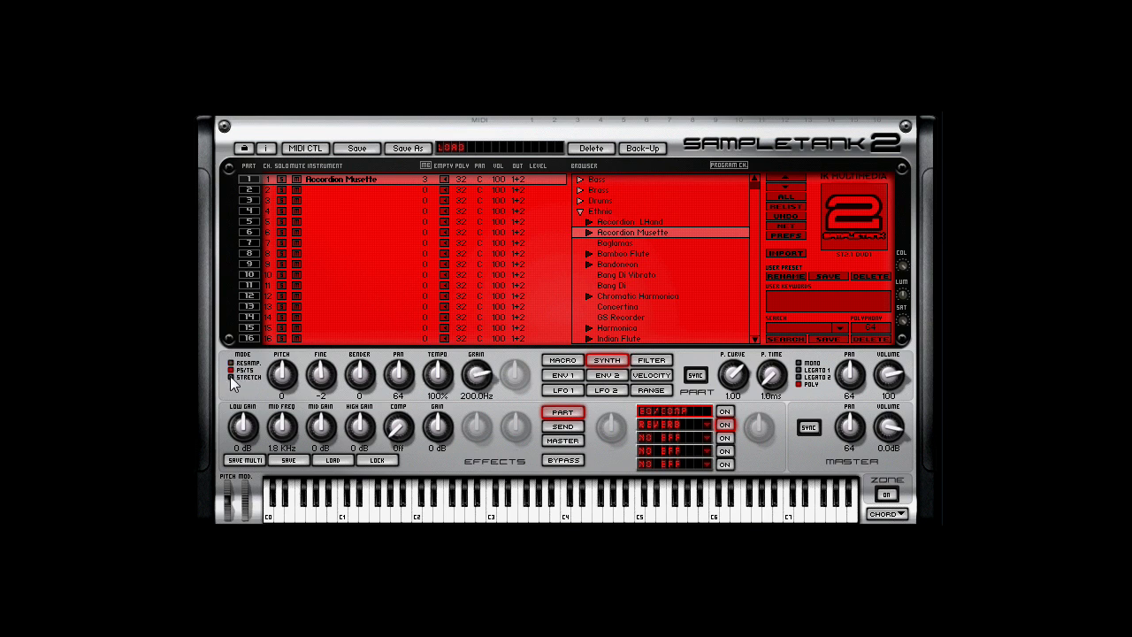
left_click(231, 376)
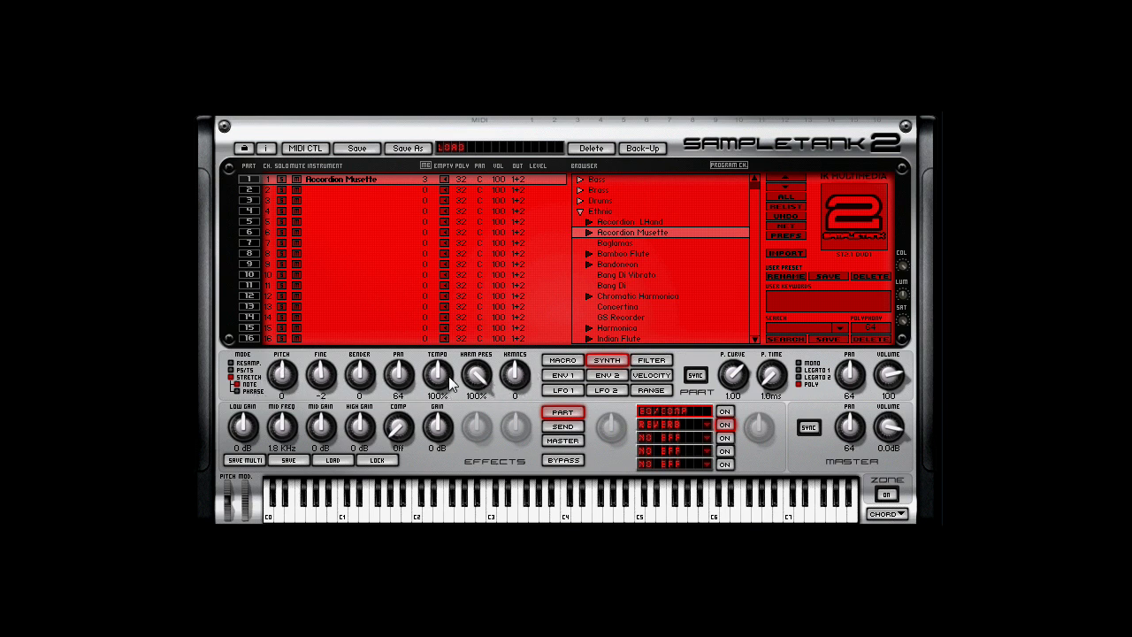
Step: Page through part 1's Filter, Env 1, Env 2, Velocity, LFO 1, LFO 2 and Range settings
left_click(653, 361)
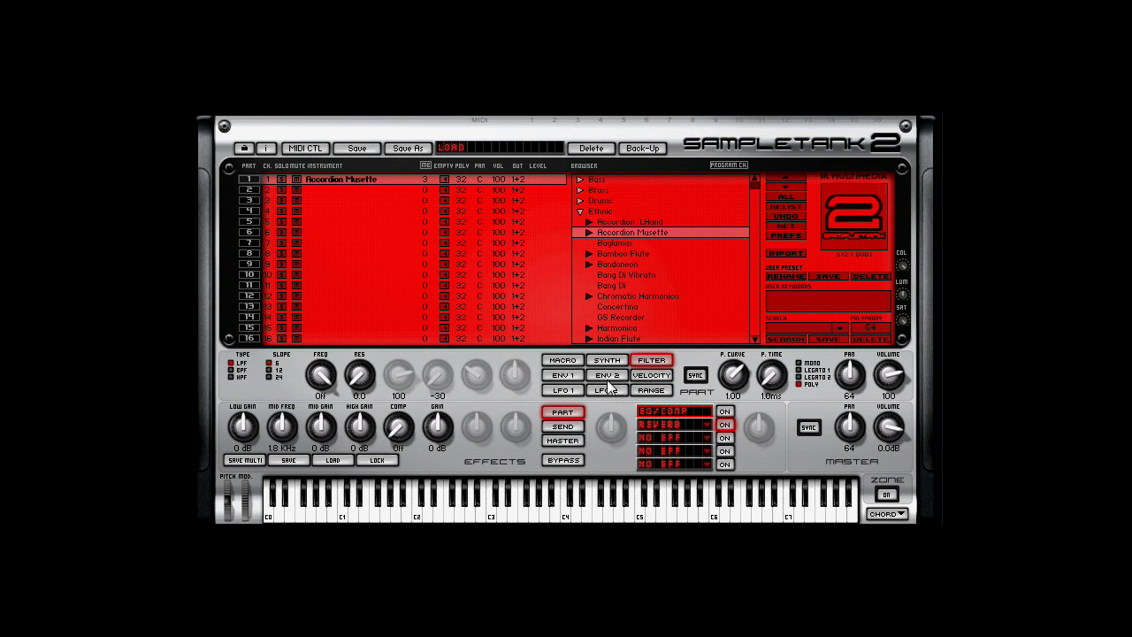
left_click(563, 377)
left_click(607, 377)
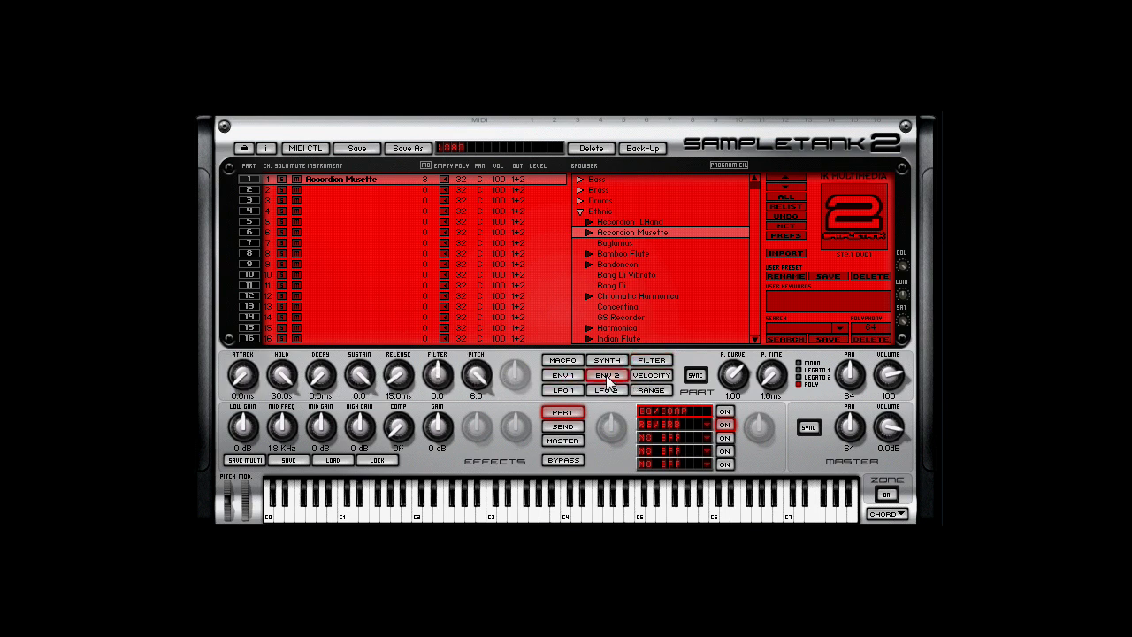
left_click(663, 377)
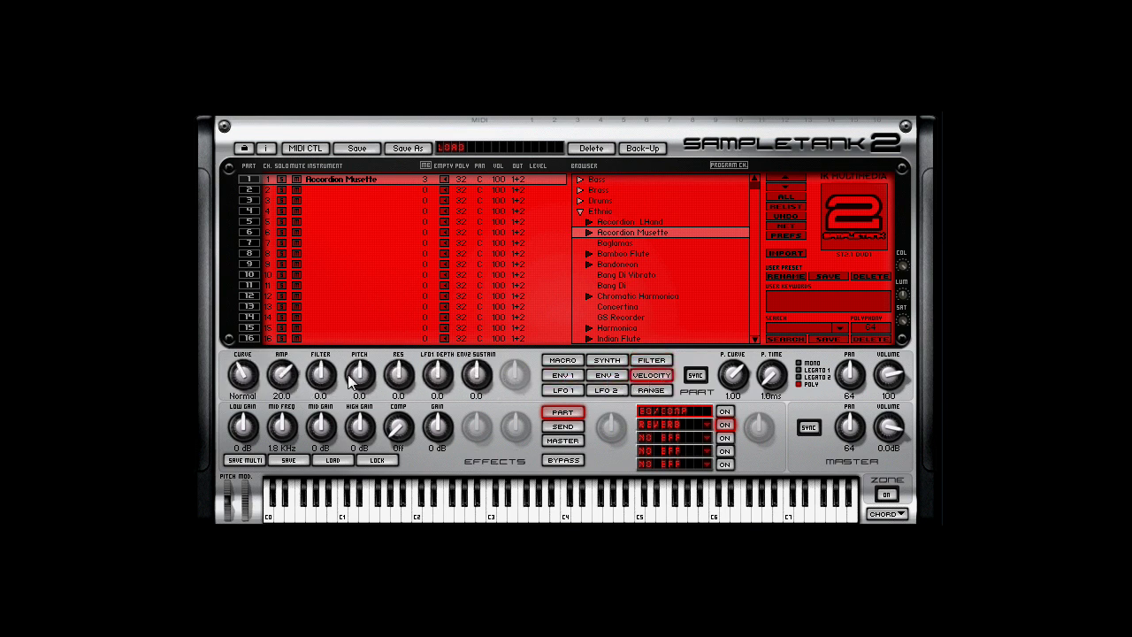
left_click(564, 390)
left_click(607, 390)
left_click(655, 391)
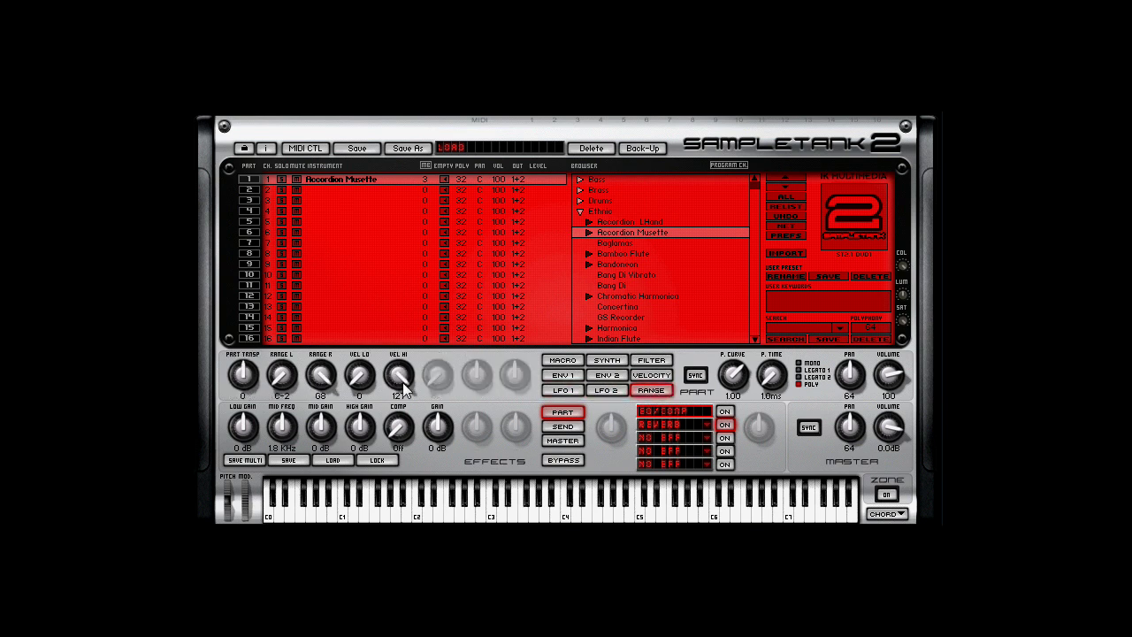
Step: Inspect the Reverb and empty third effect slots, browsing the effect list without changing Reverb
left_click(689, 423)
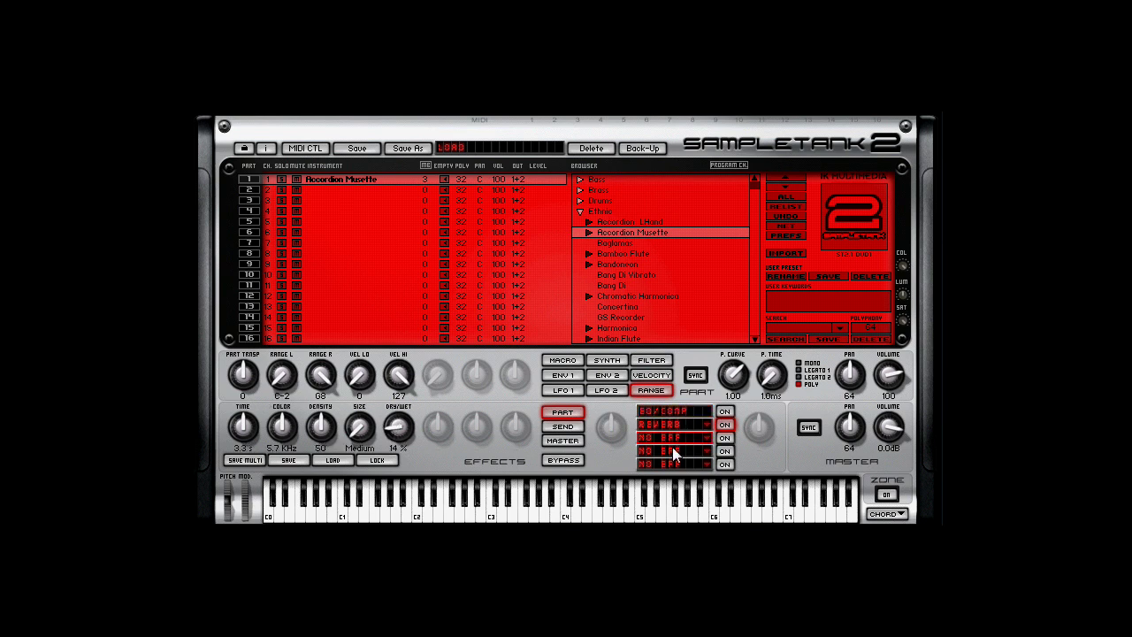
left_click(675, 445)
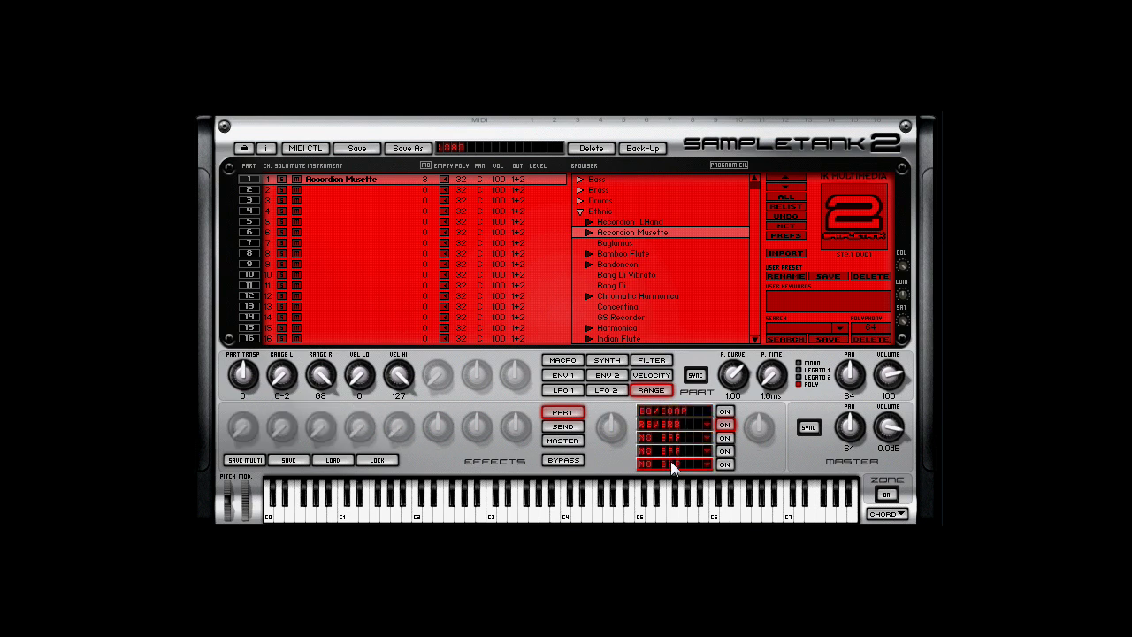
left_click(705, 423)
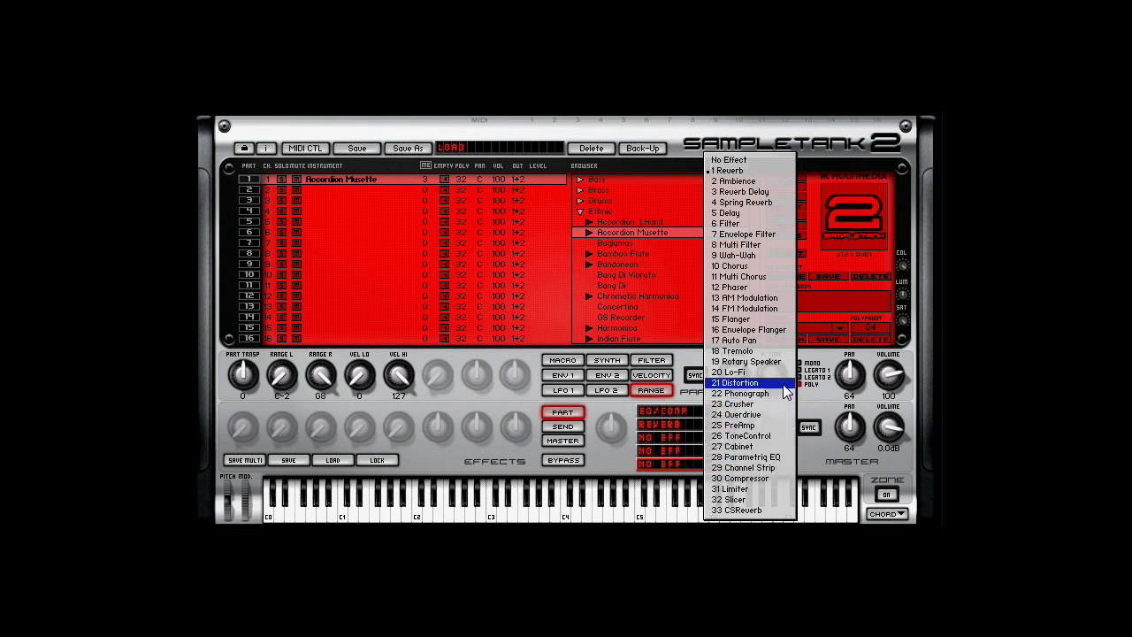
key("Escape")
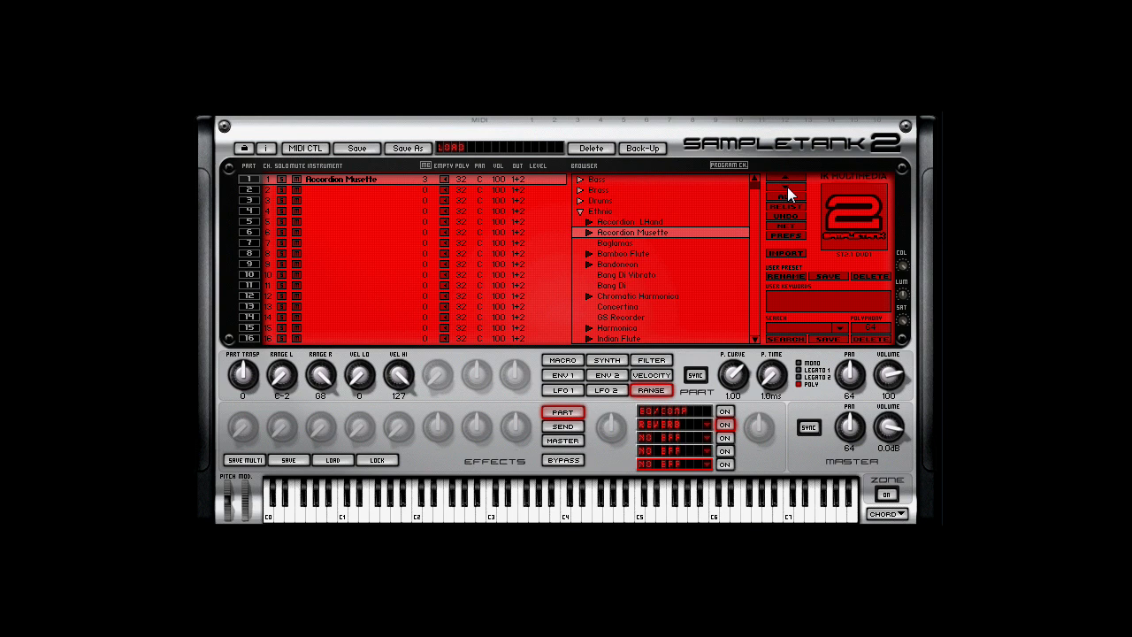
left_click(793, 237)
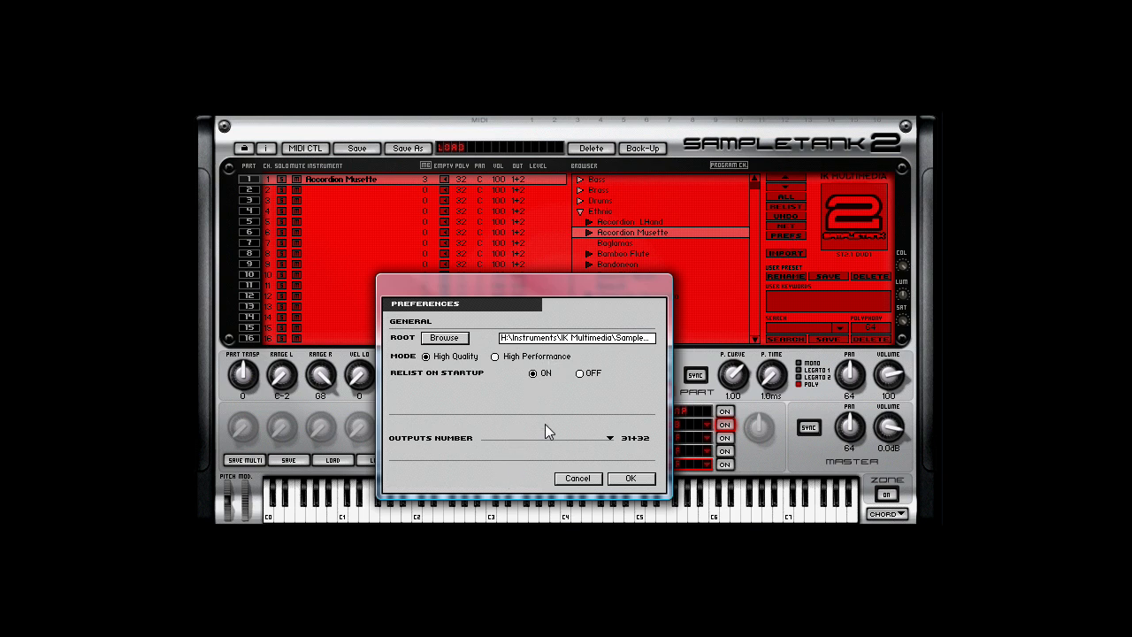
left_click(586, 480)
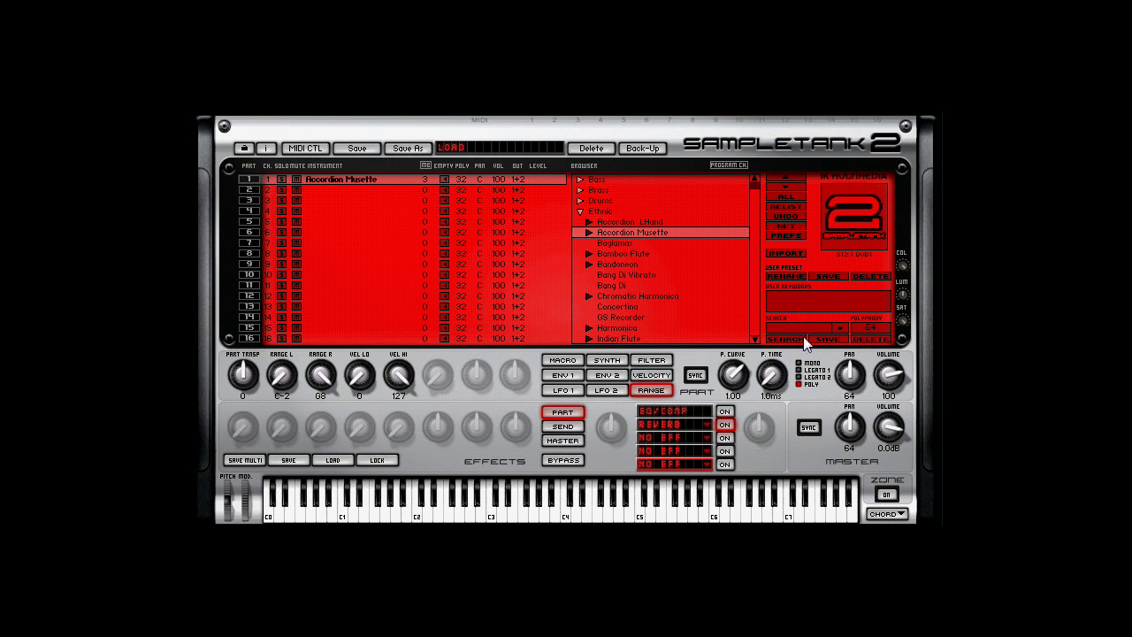
Step: Collapse Ethnic, open Bass > Bridge Fingered, and load 70s PunkJazz into part 1
left_click(581, 212)
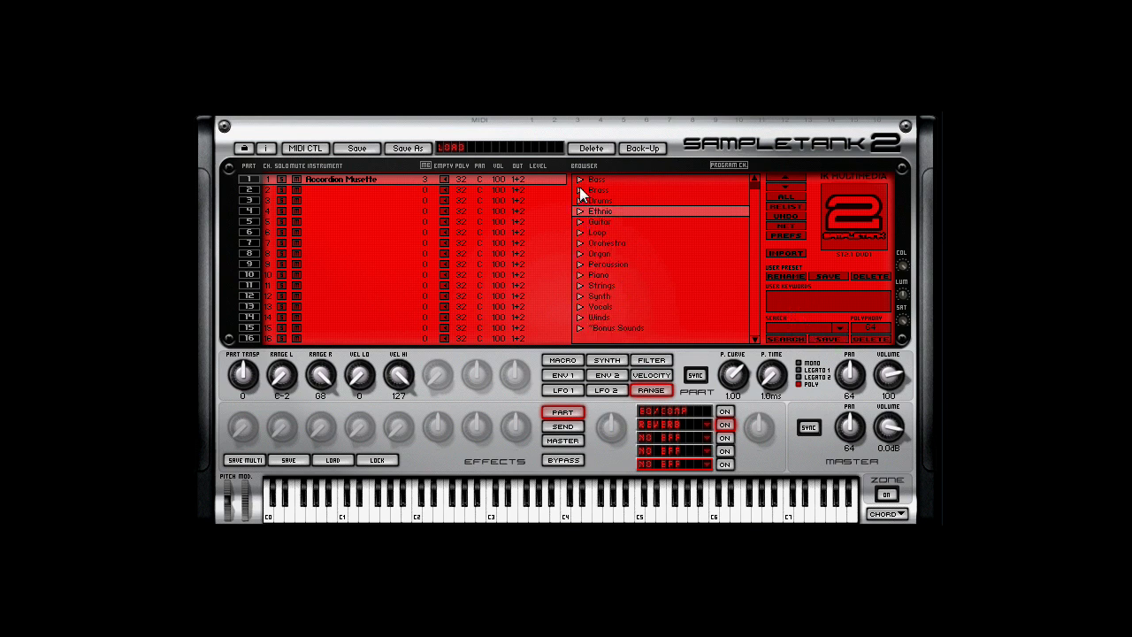
left_click(580, 180)
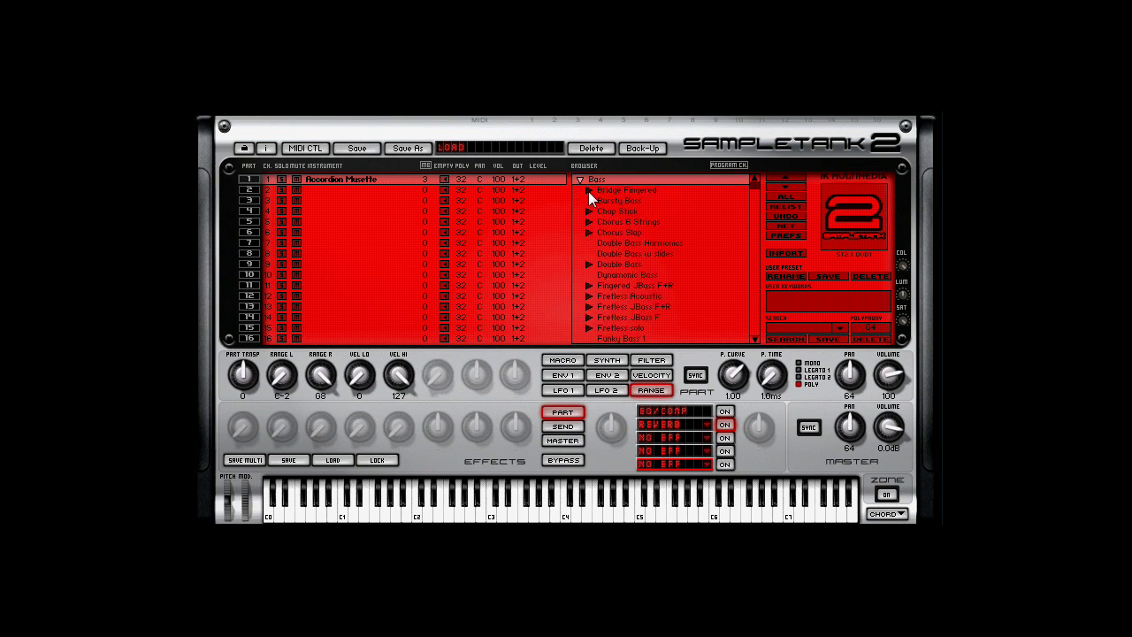
left_click(589, 191)
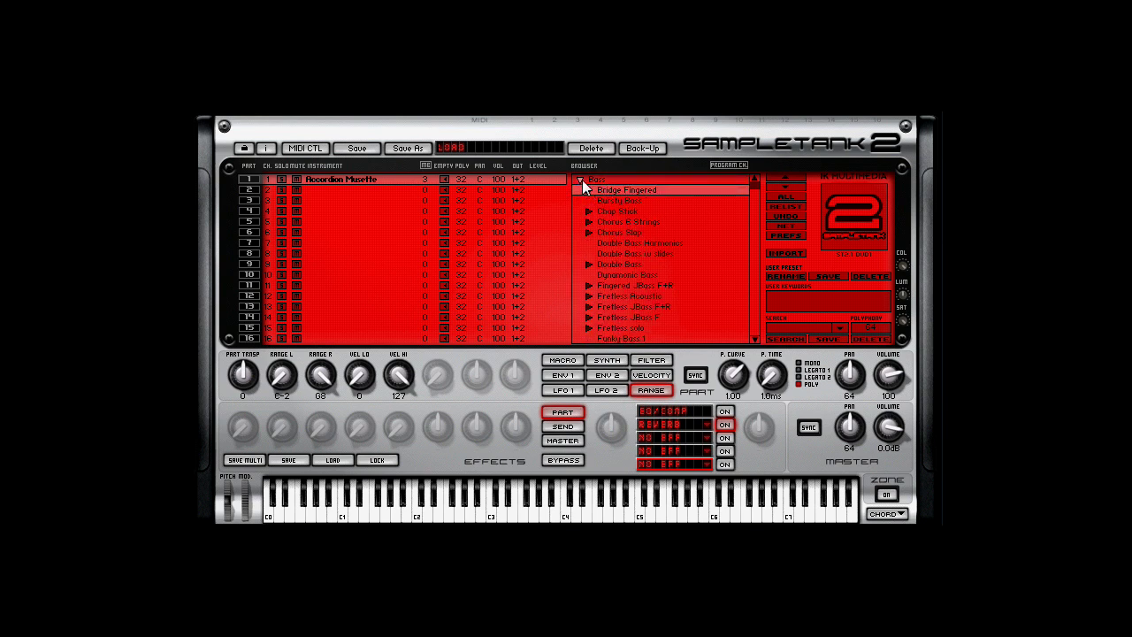
left_click(581, 179)
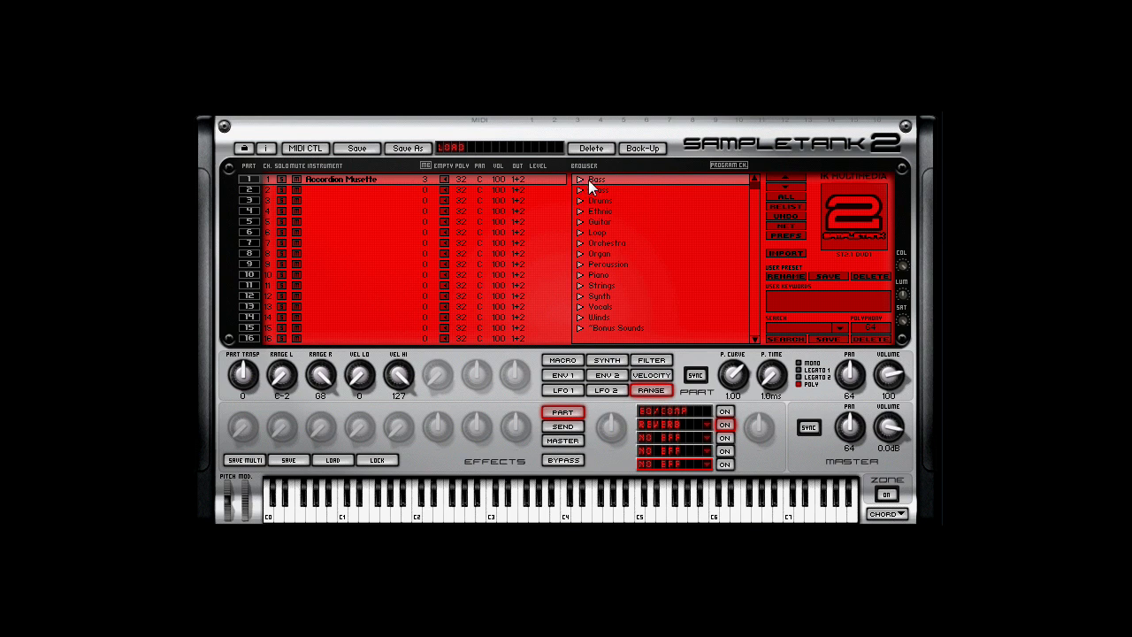
left_click(579, 180)
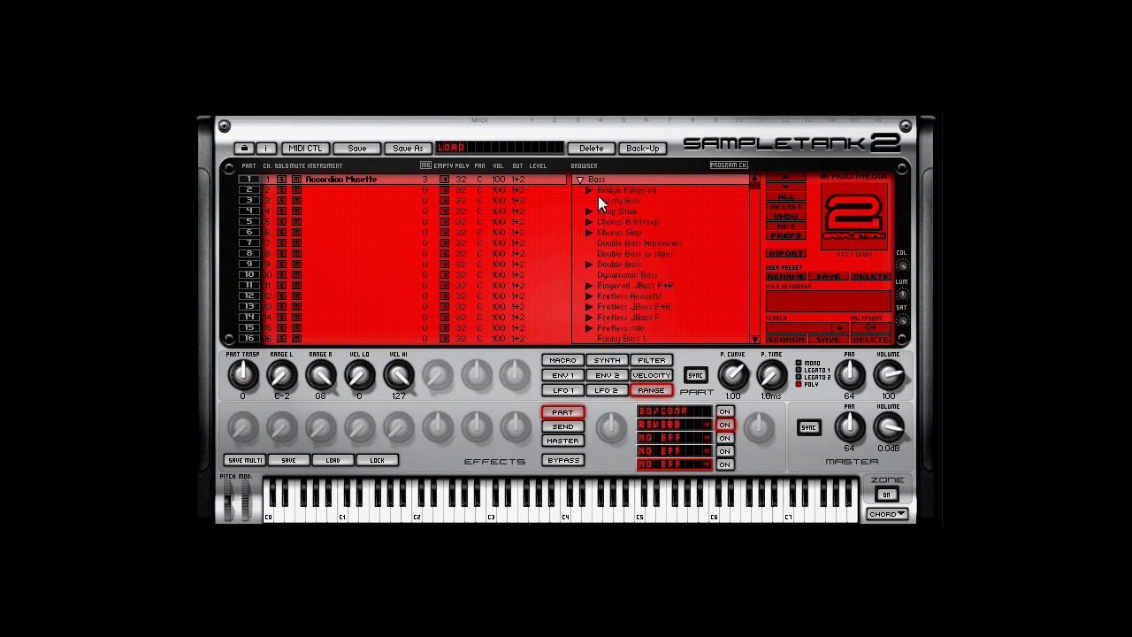
left_click(589, 191)
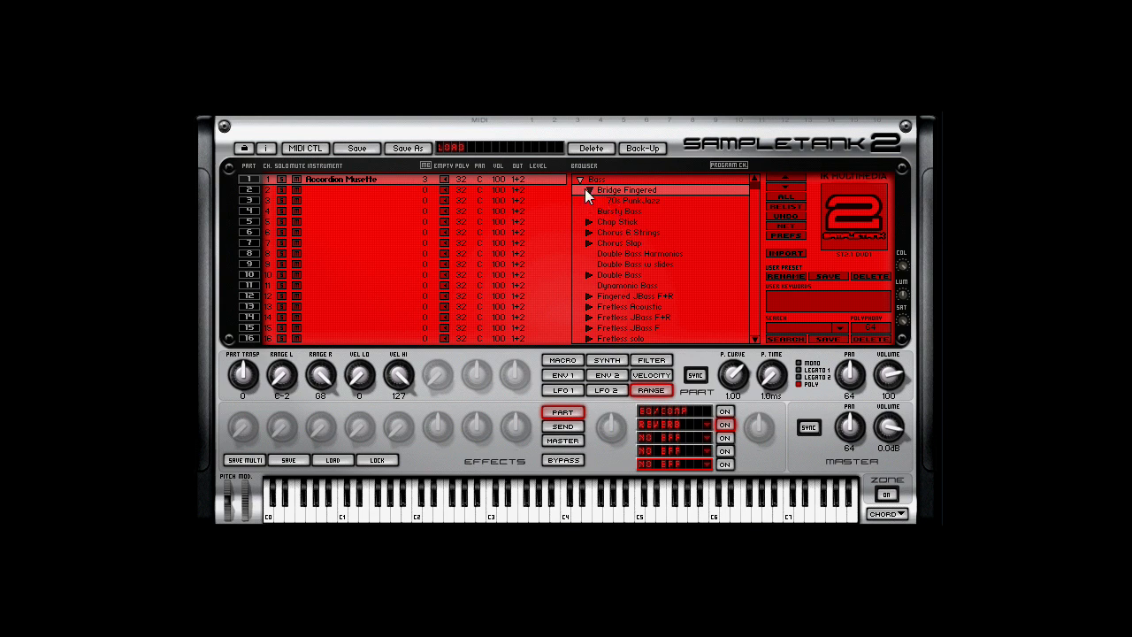
left_click(630, 202)
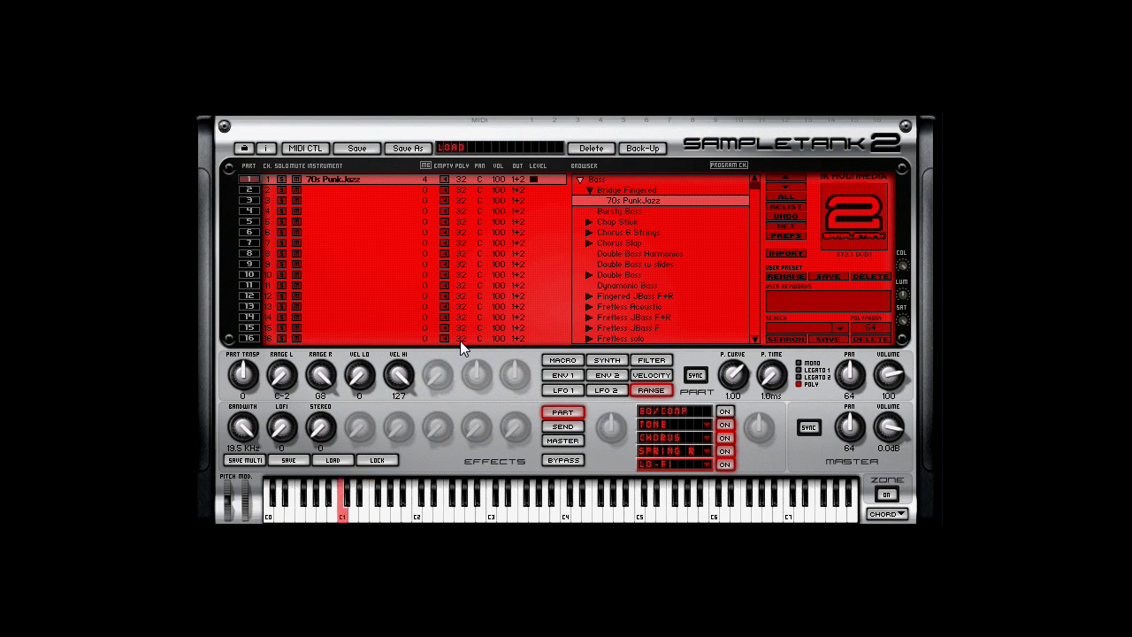
Step: Audition Bursty Bass, Chorus 6 Strings, Comp 6 Strings and Fingered JBass F+R in part 1
left_click(590, 192)
double_click(606, 202)
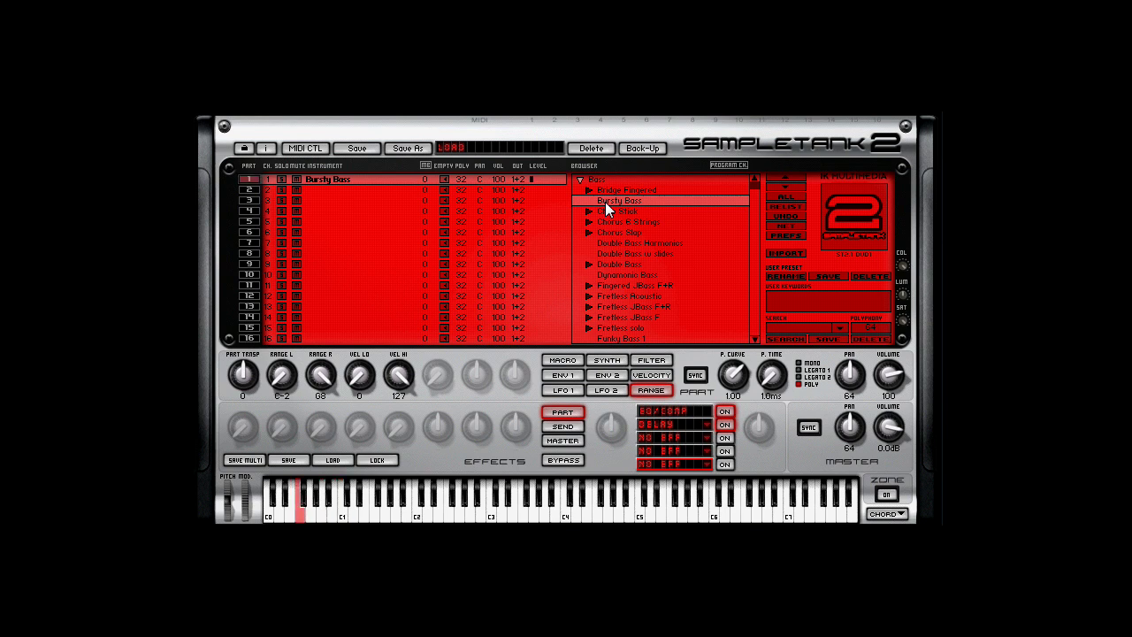
left_click(612, 221)
double_click(613, 221)
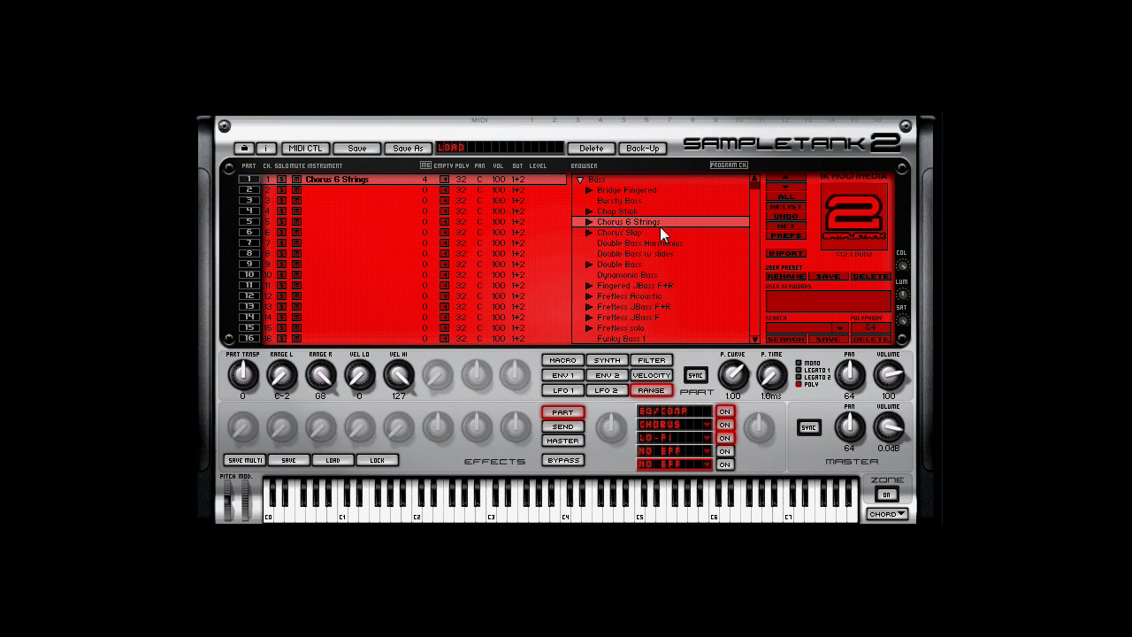
left_click(782, 190)
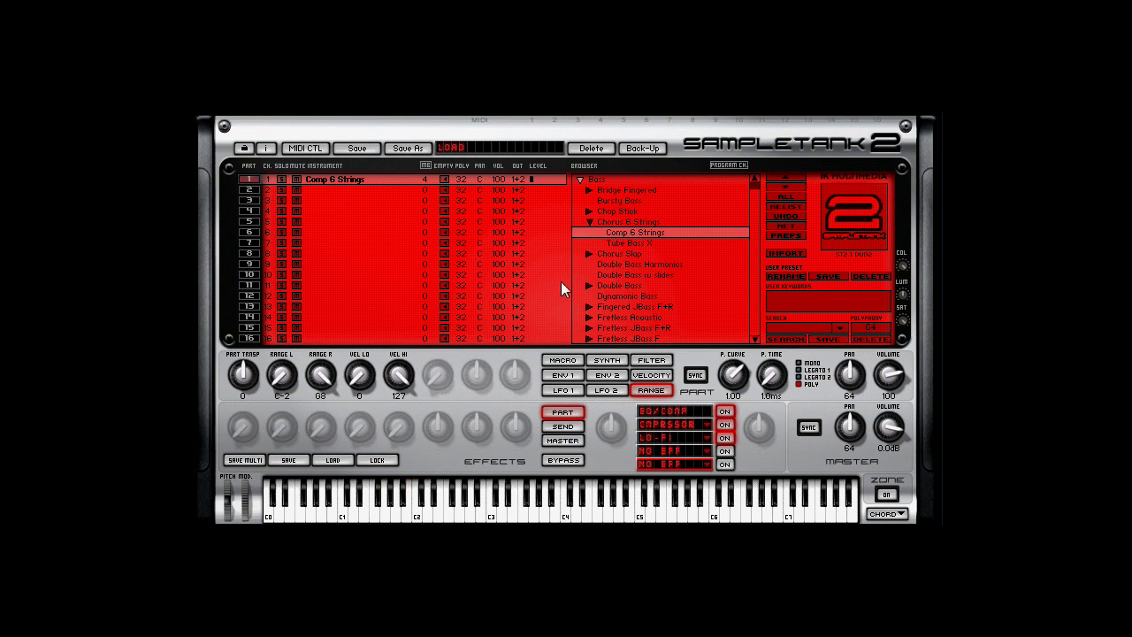
left_click(630, 308)
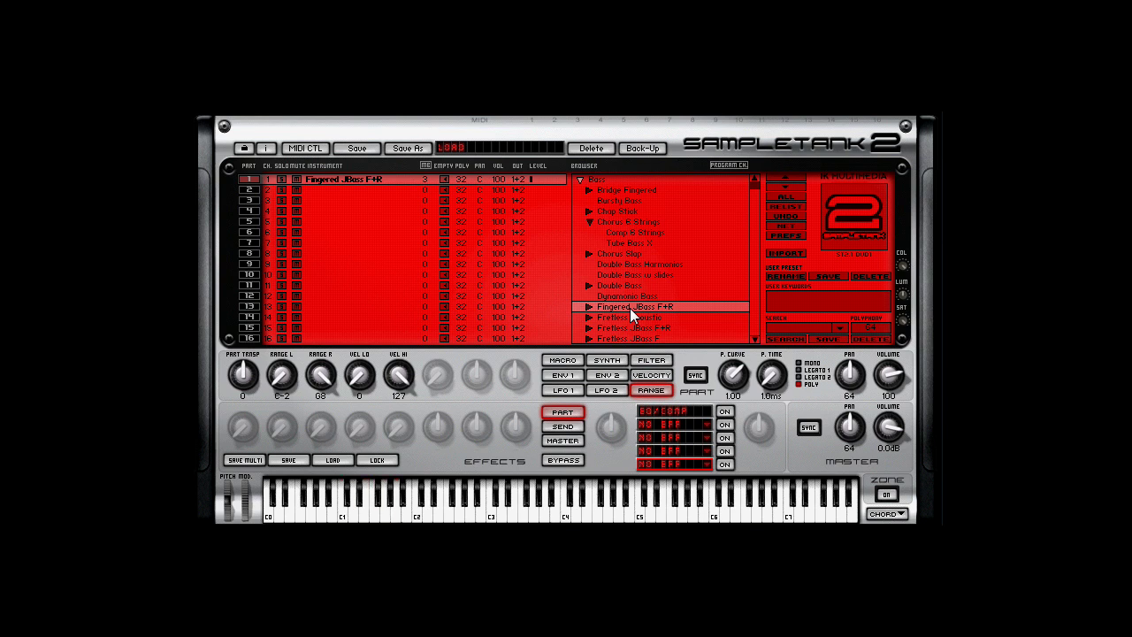
scroll(629, 308, "down", 3)
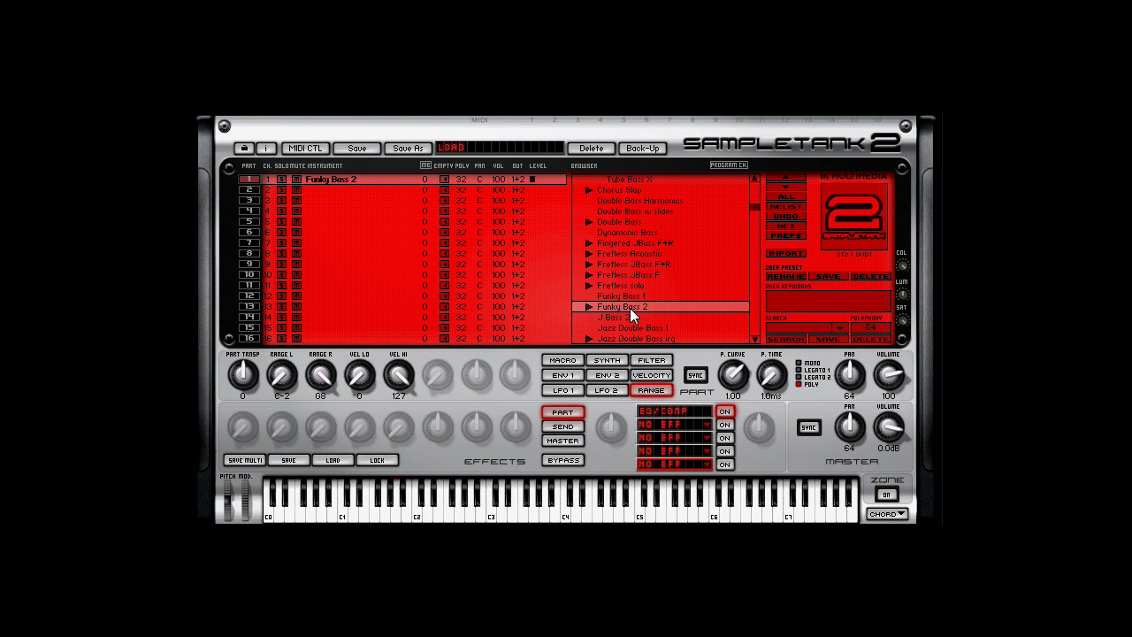
scroll(630, 308, "up", 2)
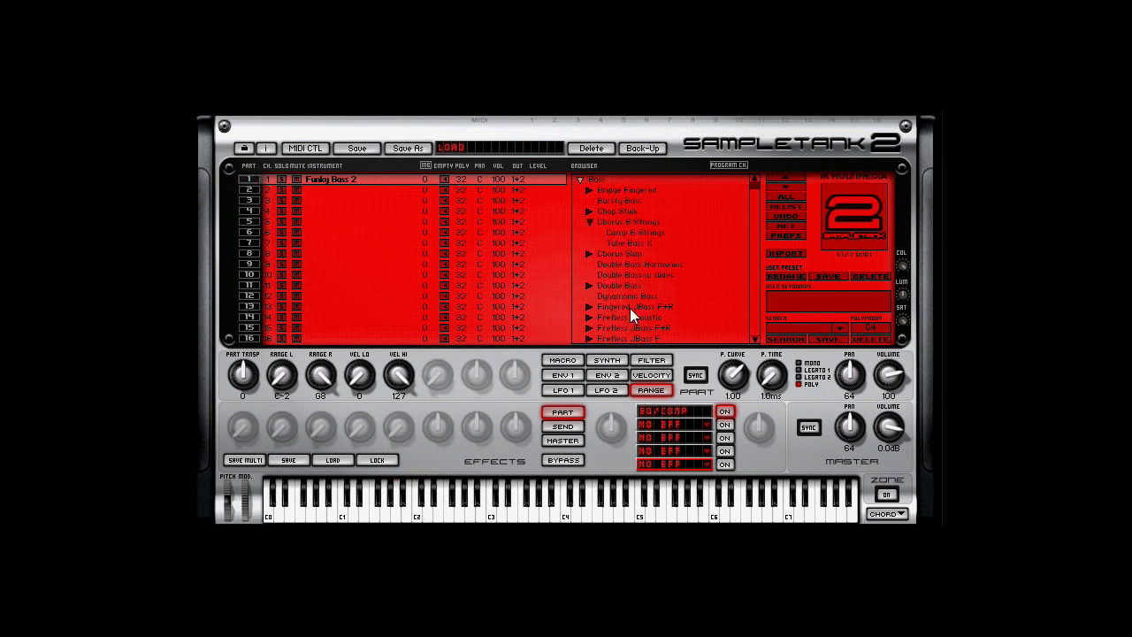
Step: Open Brass and audition Crescendo Brass Section, French Horn and Muted Trumpet in part 1
left_click(581, 181)
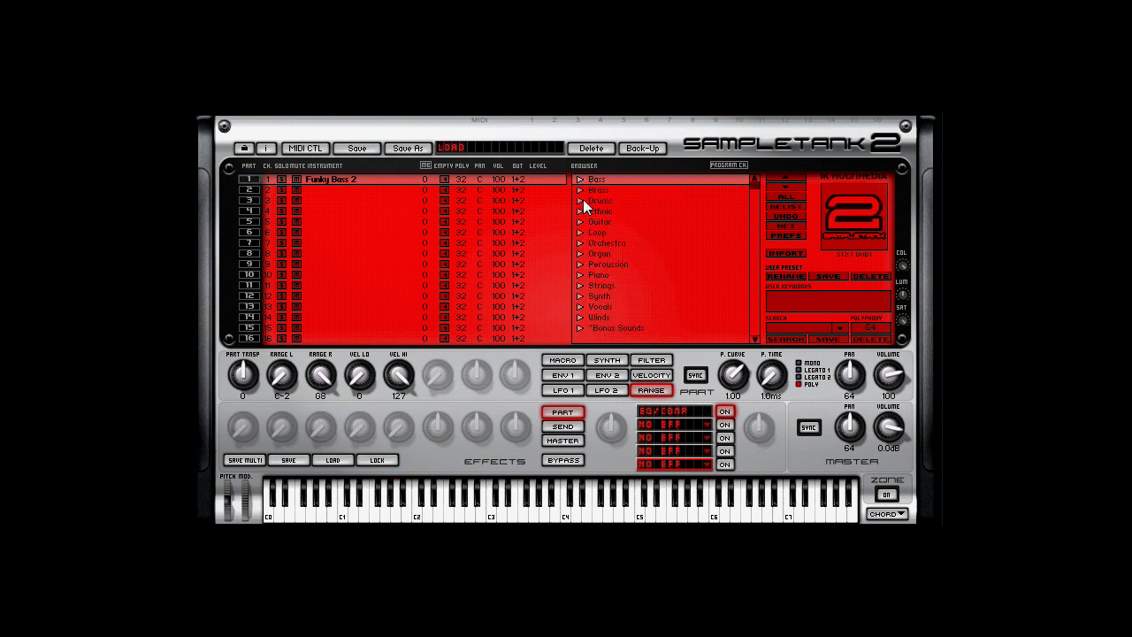
left_click(580, 191)
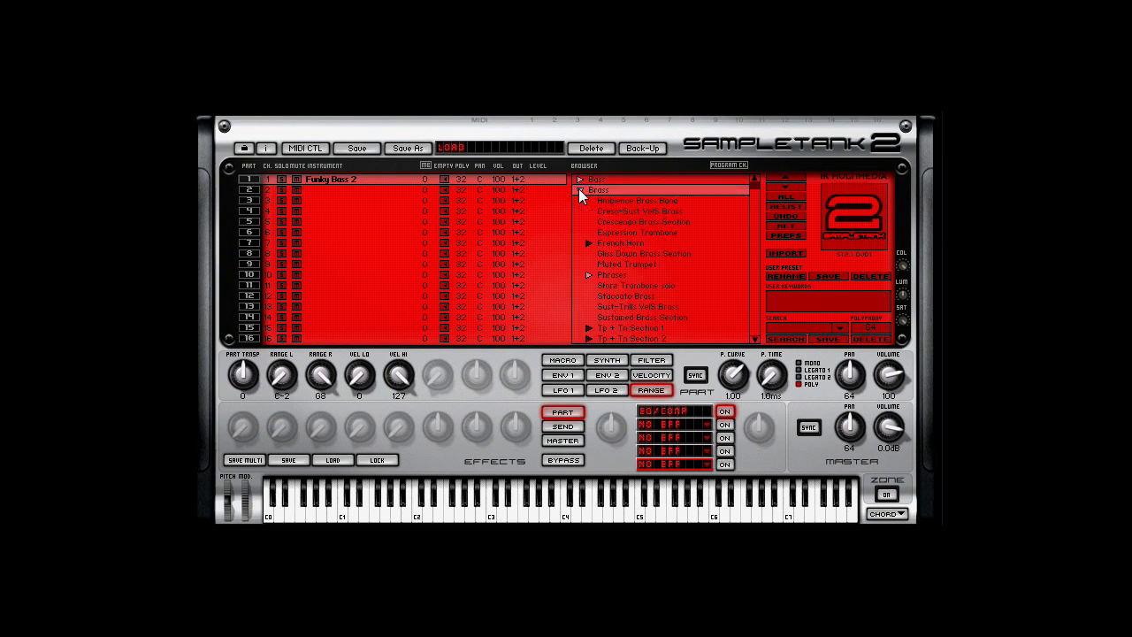
left_click(626, 222)
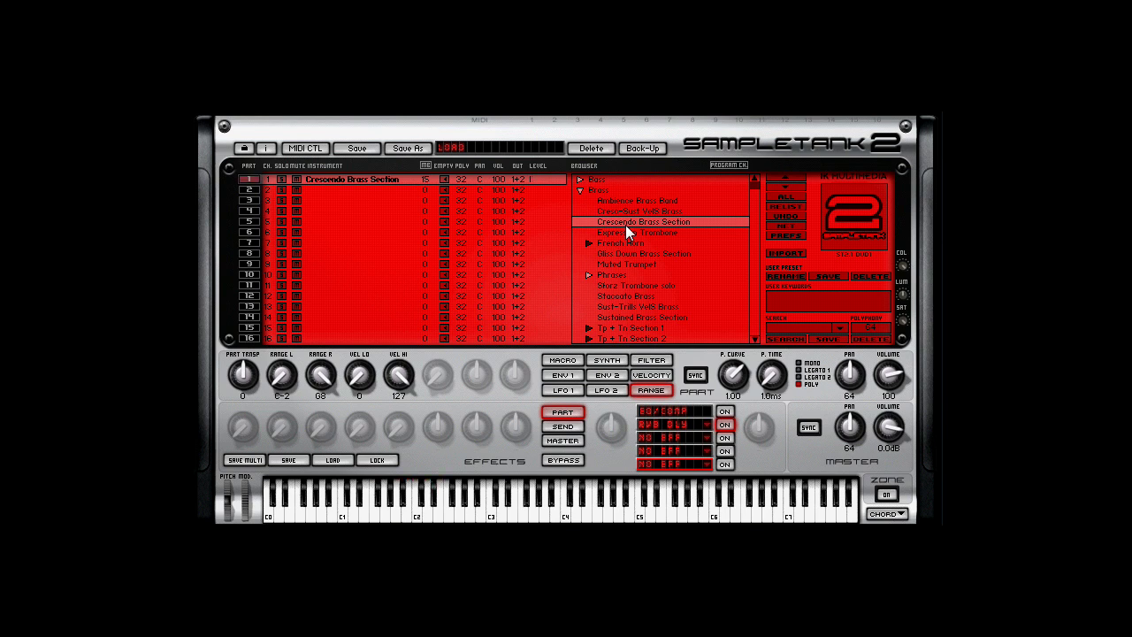
left_click(611, 248)
double_click(611, 248)
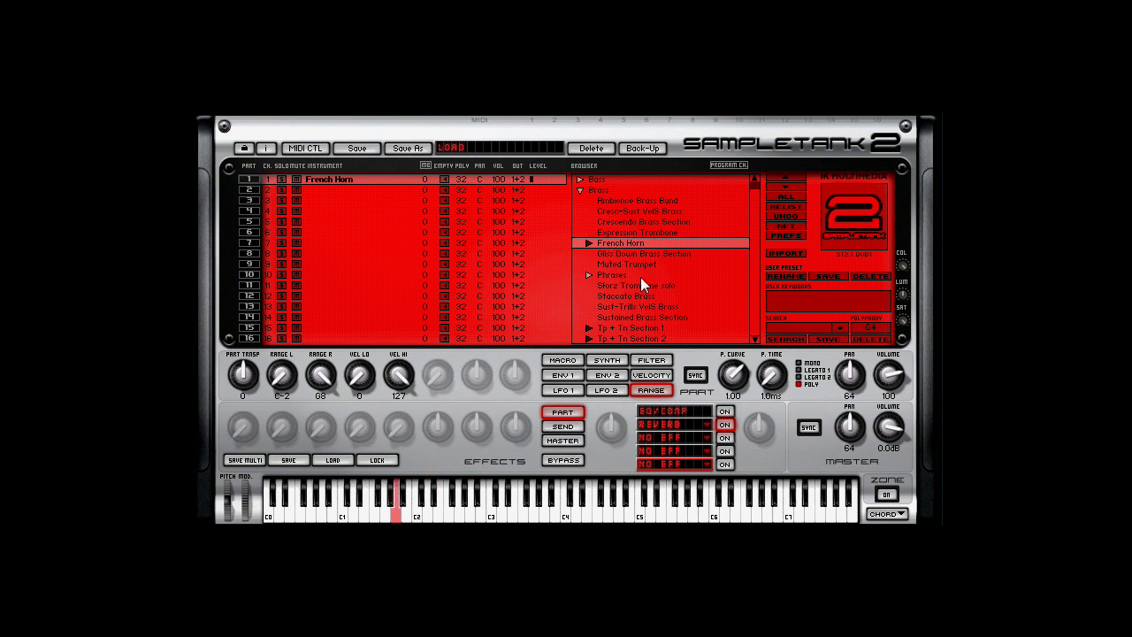
left_click(637, 264)
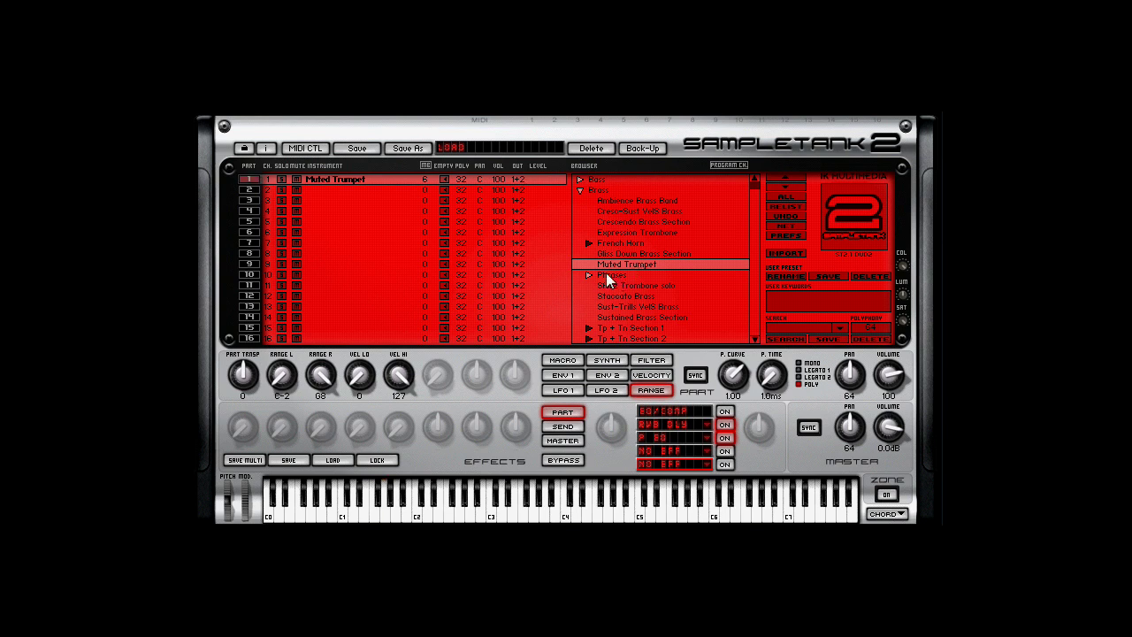
Step: Expand Phrases and load Phrase_a 93bpm, then Phrase_a2 93bpm
left_click(590, 275)
left_click(624, 285)
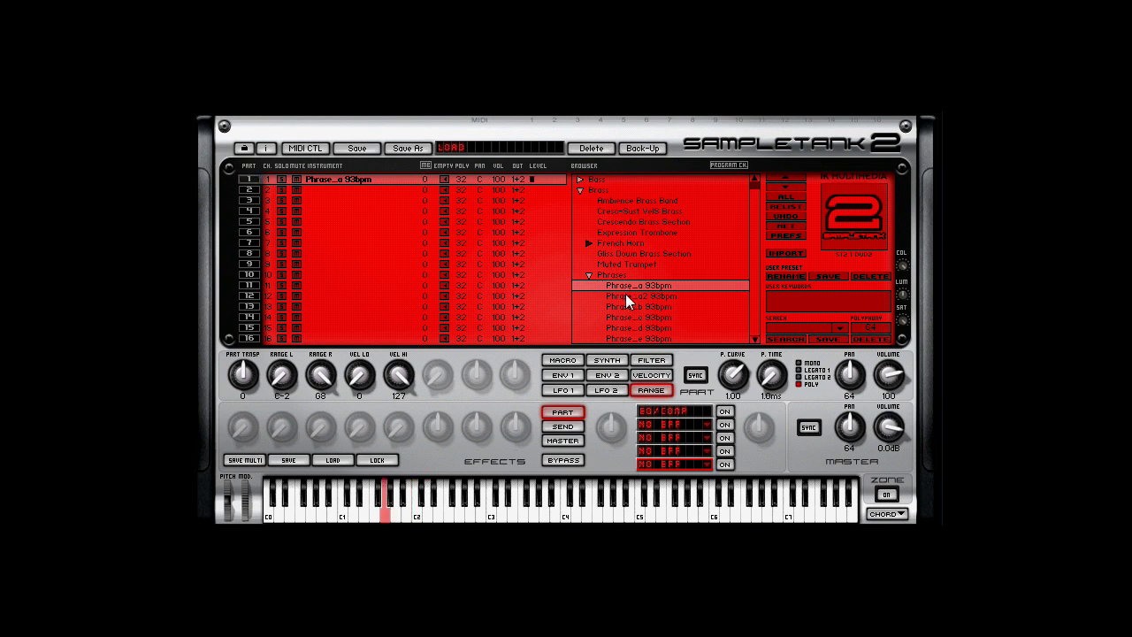
left_click(626, 295)
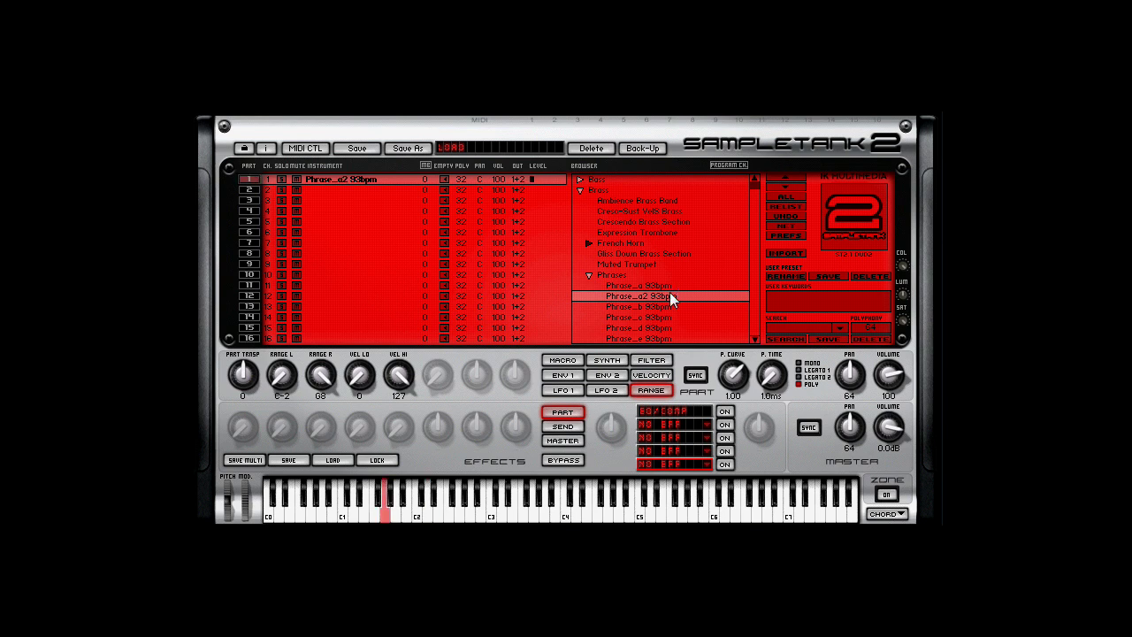
Step: Open Tp + Tn Section 1 and audition Brass ModHarmnx and Fattier Brassy
left_click(588, 275)
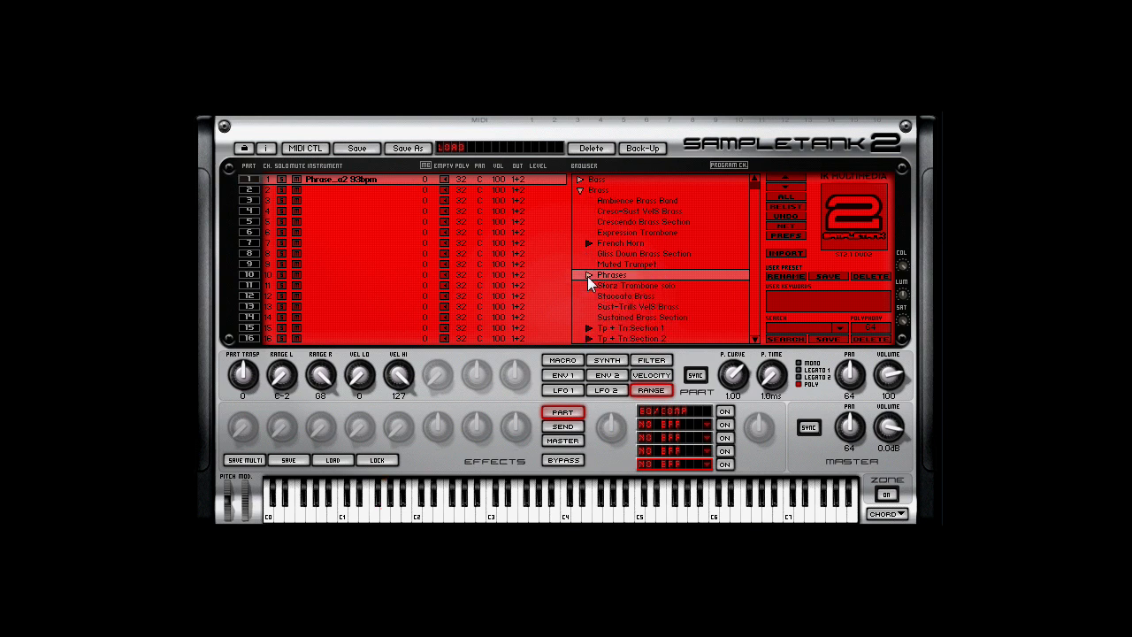
scroll(616, 277, "down", 3)
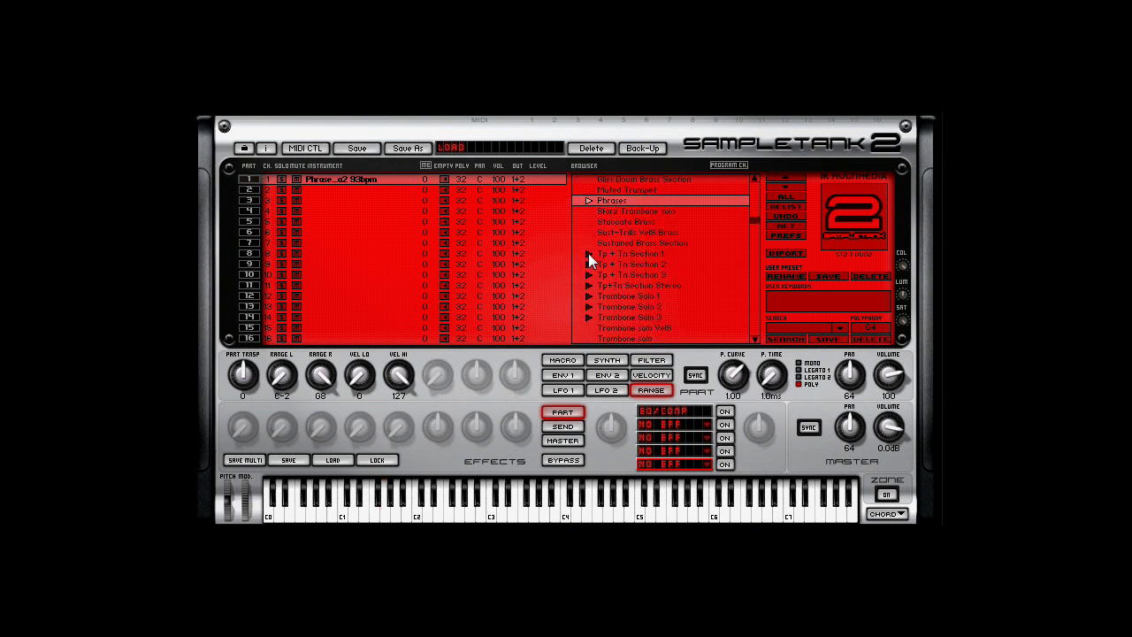
left_click(589, 254)
left_click(629, 264)
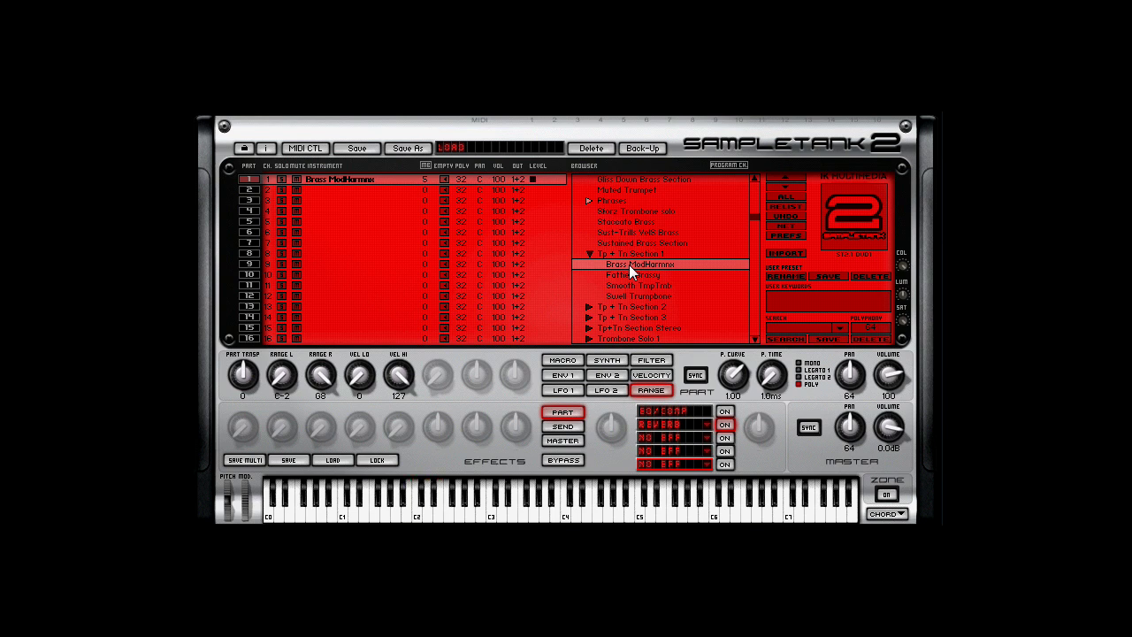
left_click(632, 274)
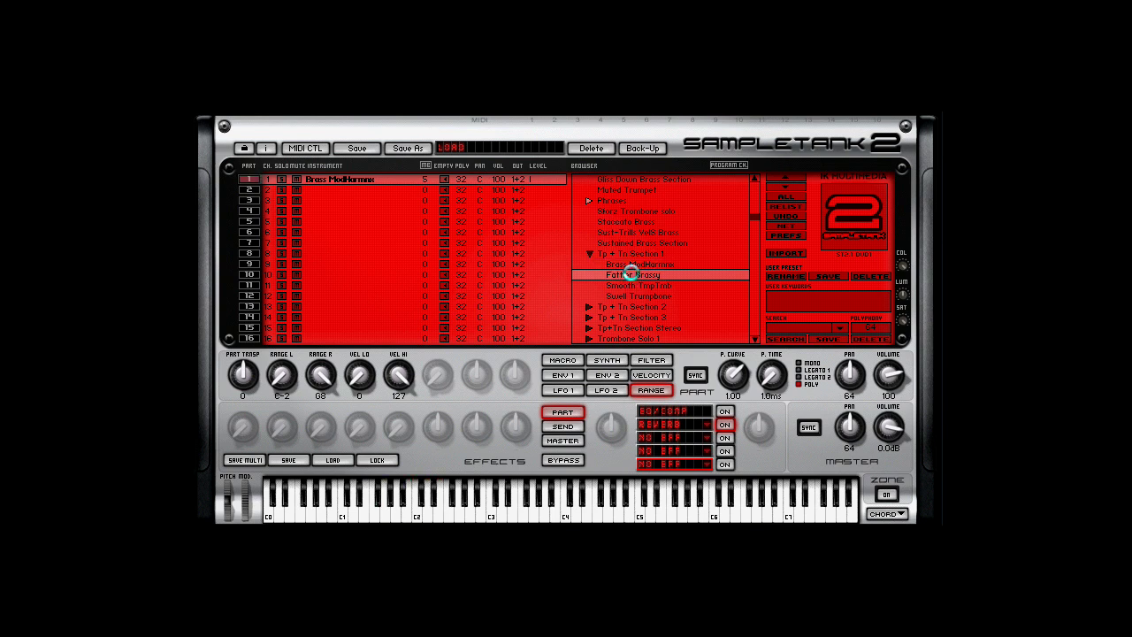
Step: Switch to Tp + Tn Section 2 and load Swell Tpn into part 1
left_click(590, 255)
left_click(644, 265)
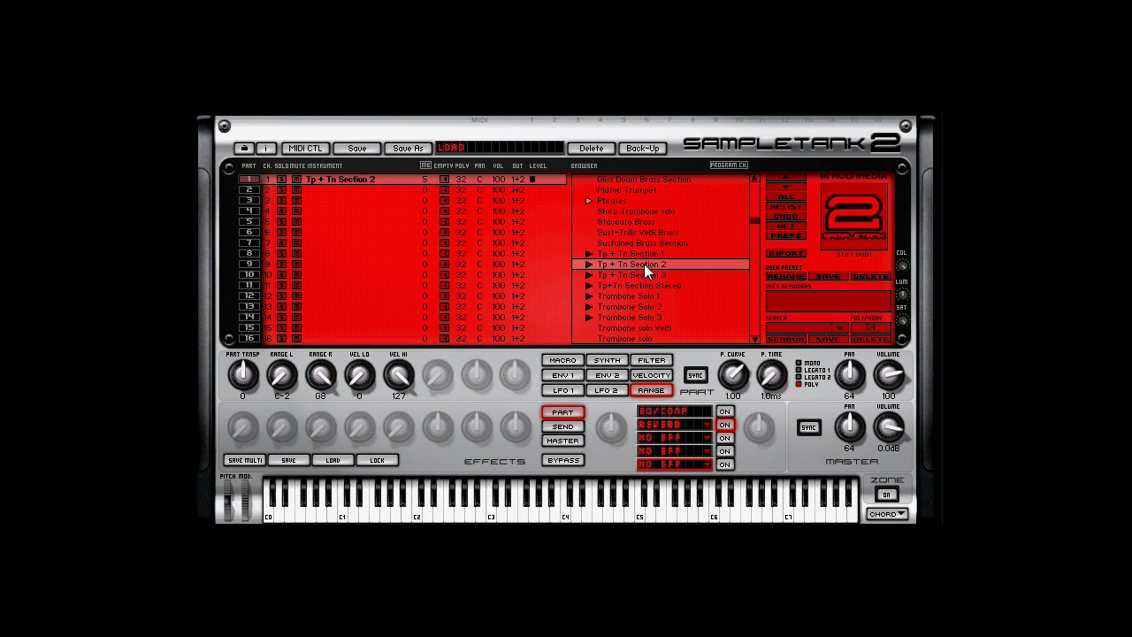
left_click(776, 185)
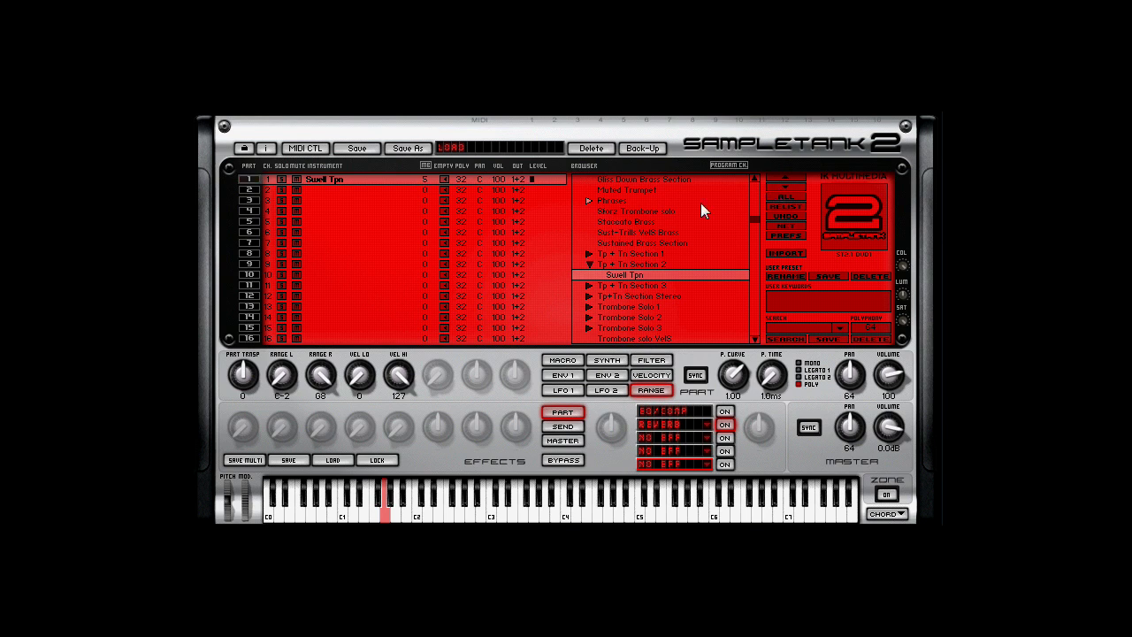
scroll(619, 233, "up", 1)
scroll(588, 232, "up", 1)
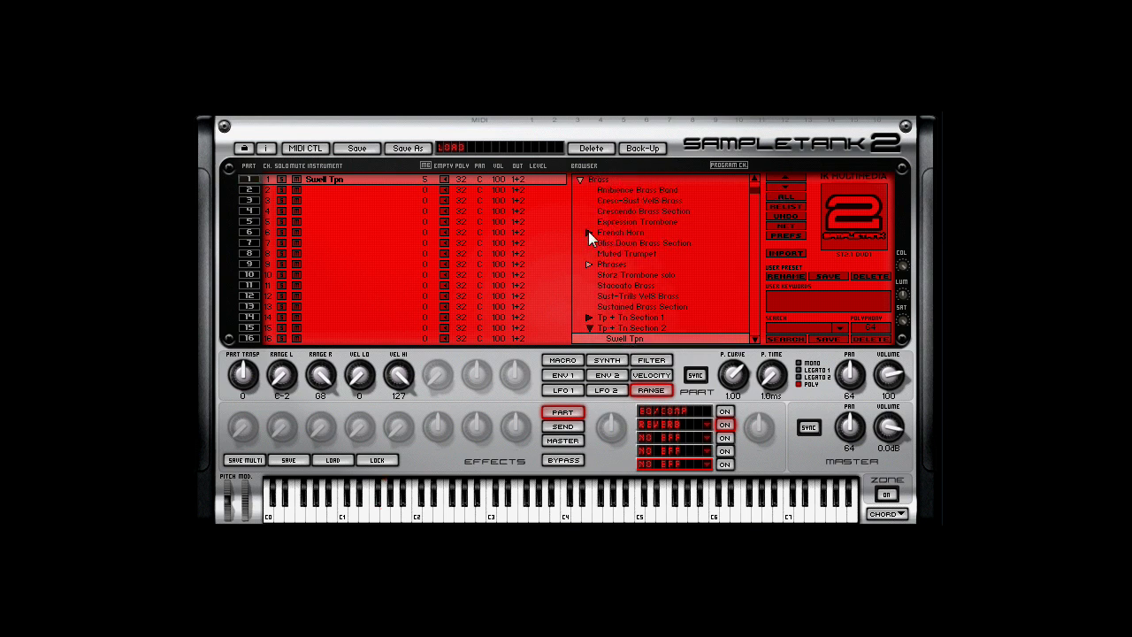
Step: Expand Ethnic and audition Accordion LHand, Accordion Musette, Bamboo Flute, Bang Di Vibrato, then Indian Flute
left_click(579, 181)
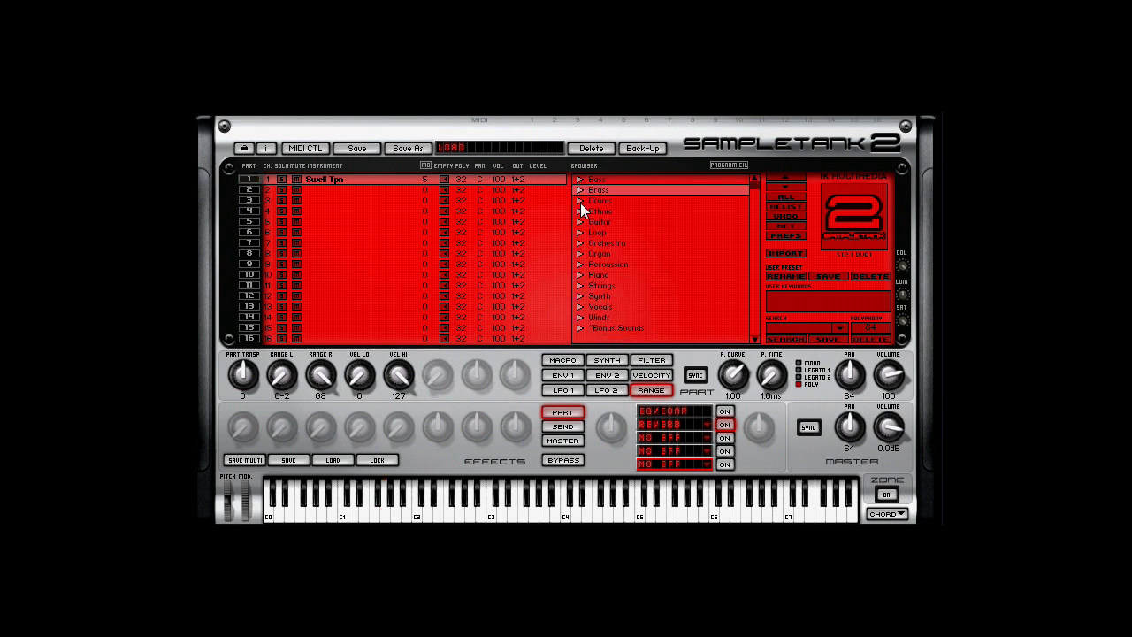
left_click(581, 212)
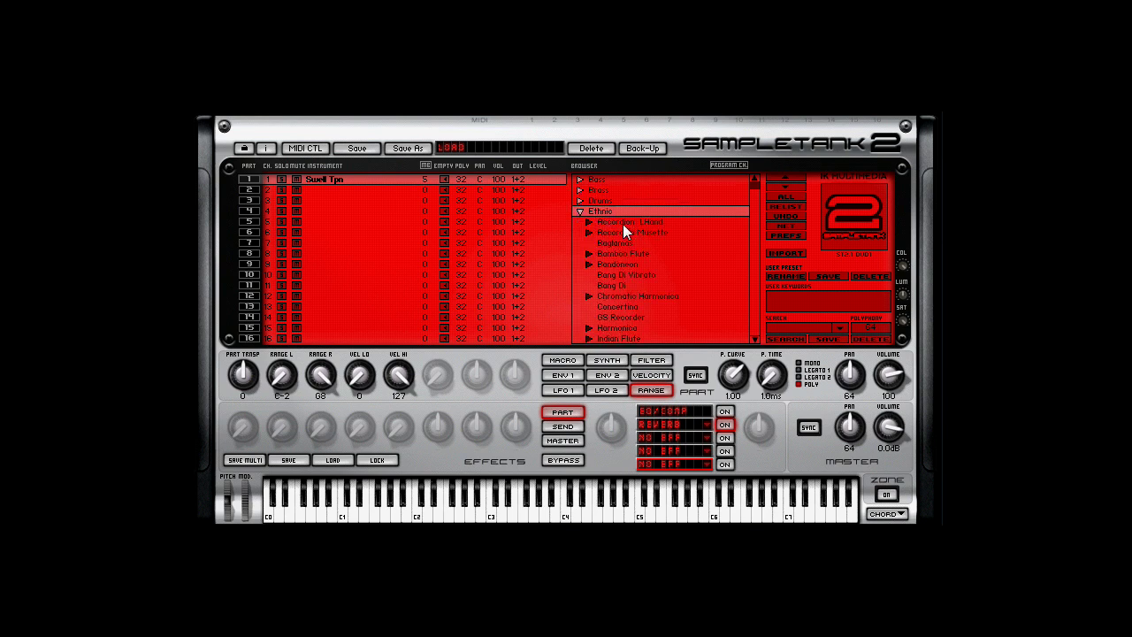
left_click(622, 221)
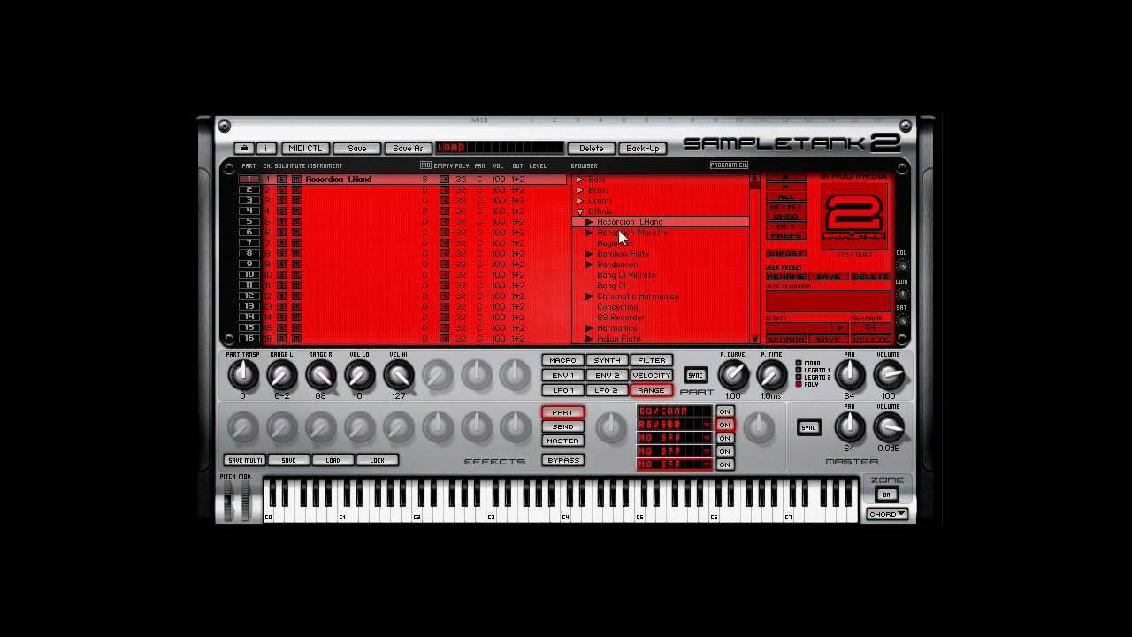
left_click(619, 230)
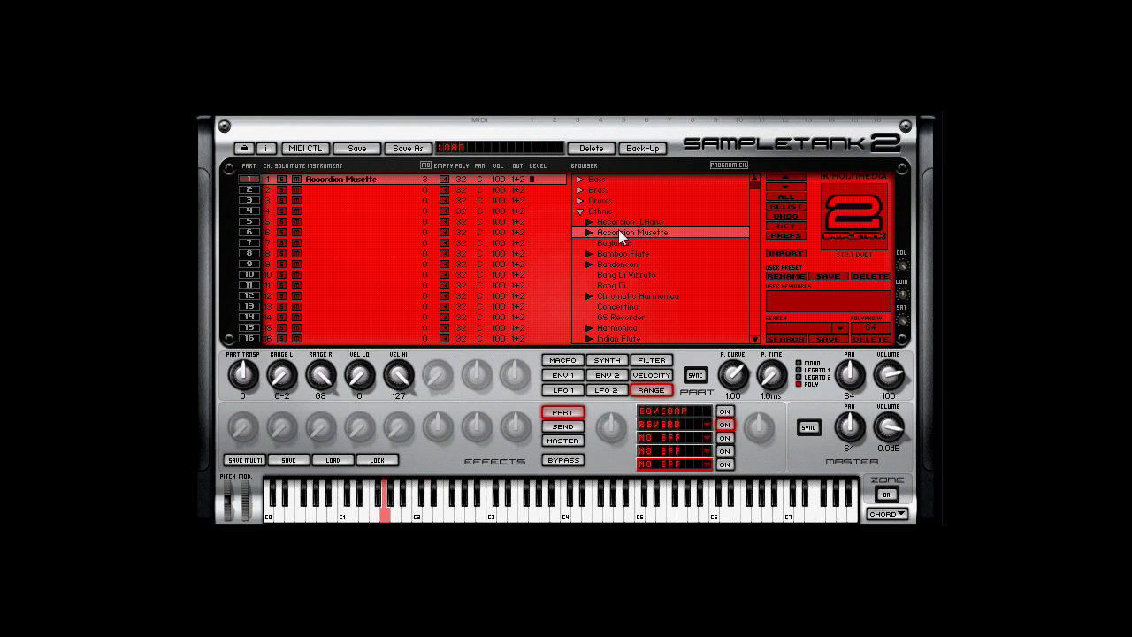
left_click(622, 253)
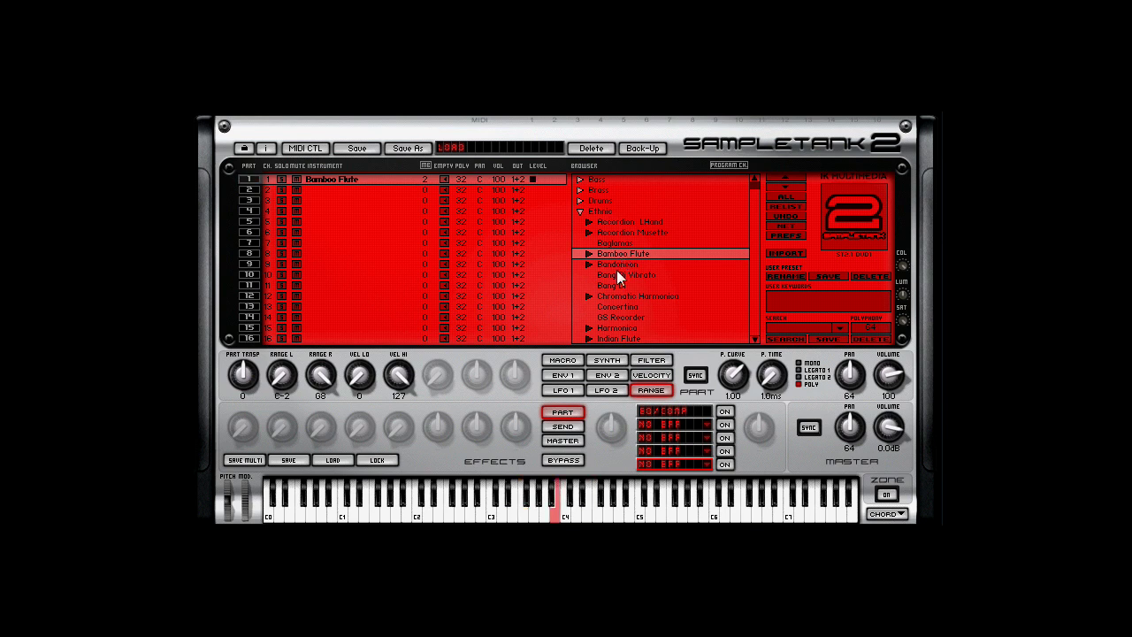
left_click(615, 273)
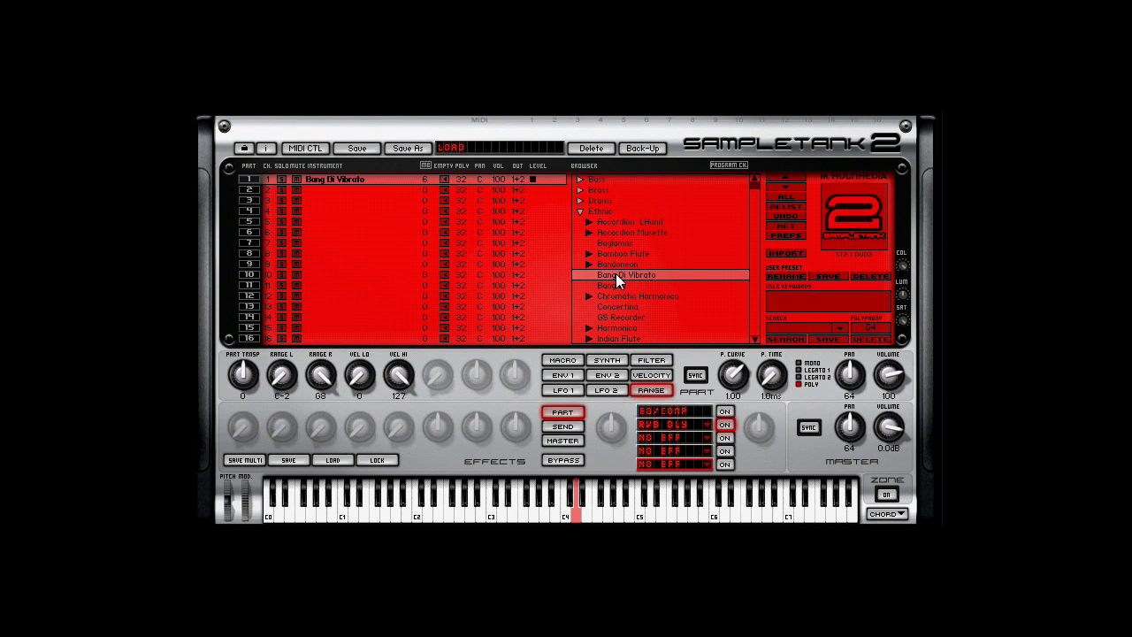
left_click(628, 337)
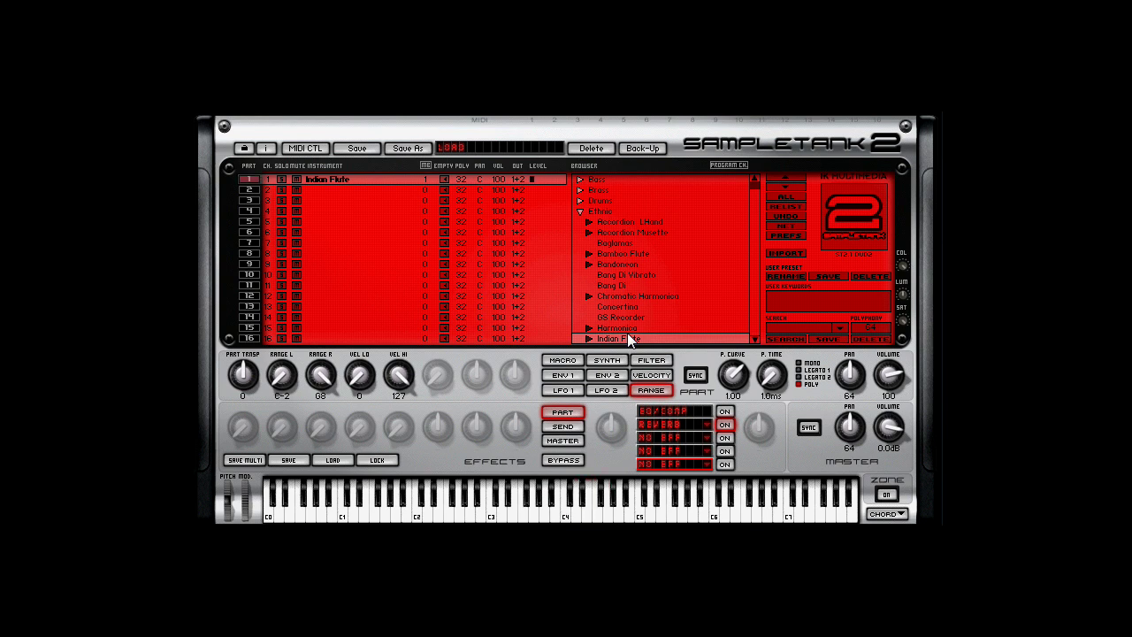
Step: Scroll down the Ethnic list and audition Mandolin V-Trem, then Pipa A
scroll(626, 307, "down", 4)
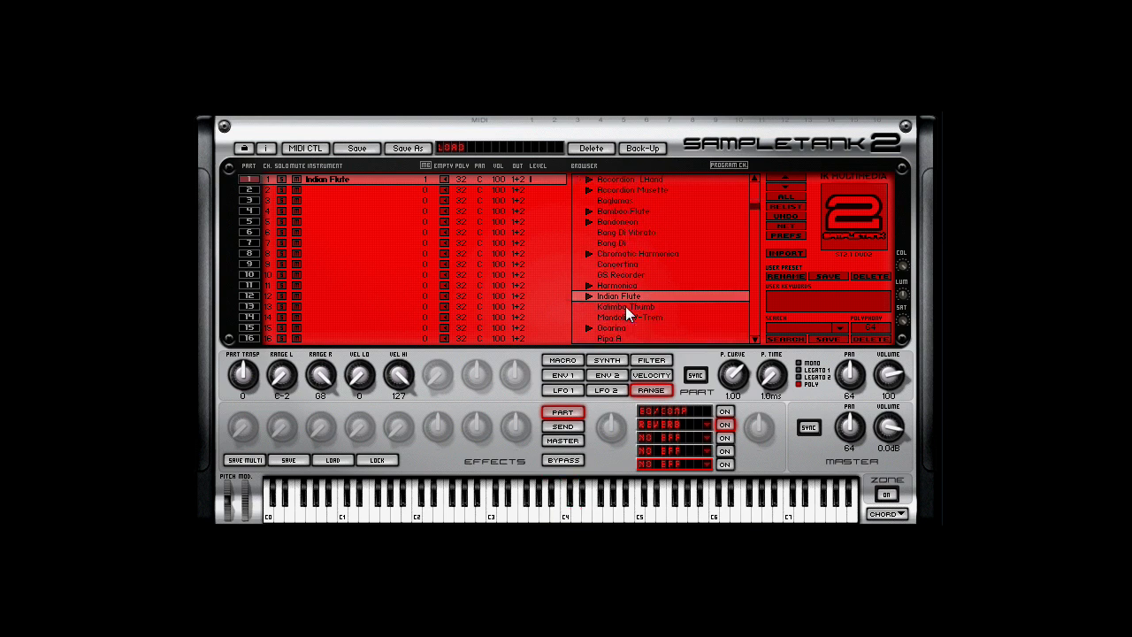
left_click(613, 274)
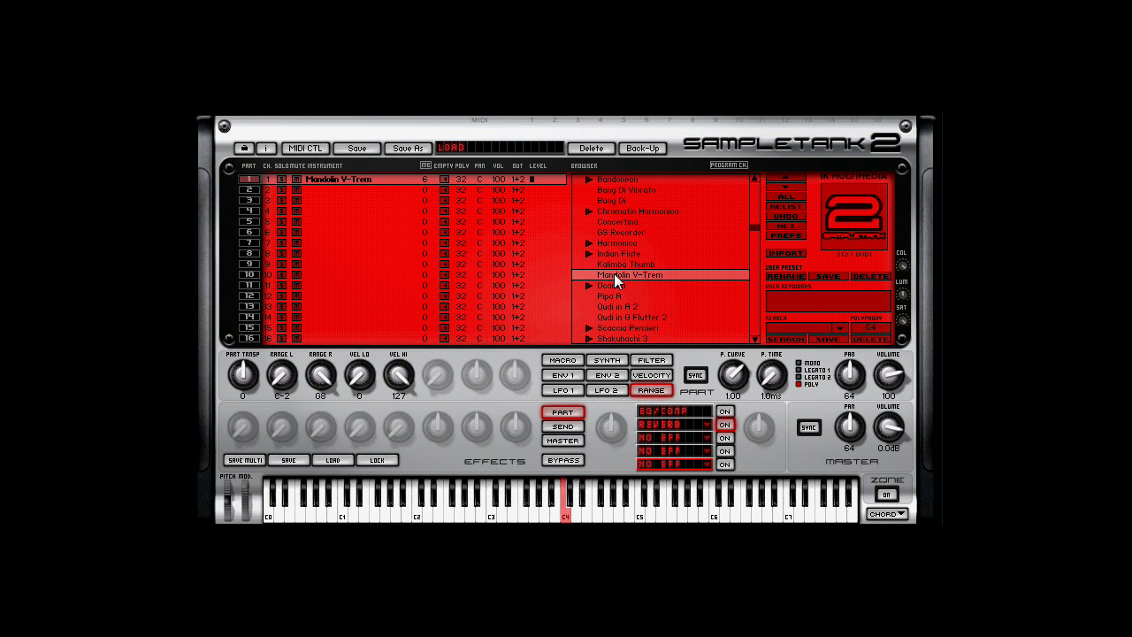
left_click(617, 295)
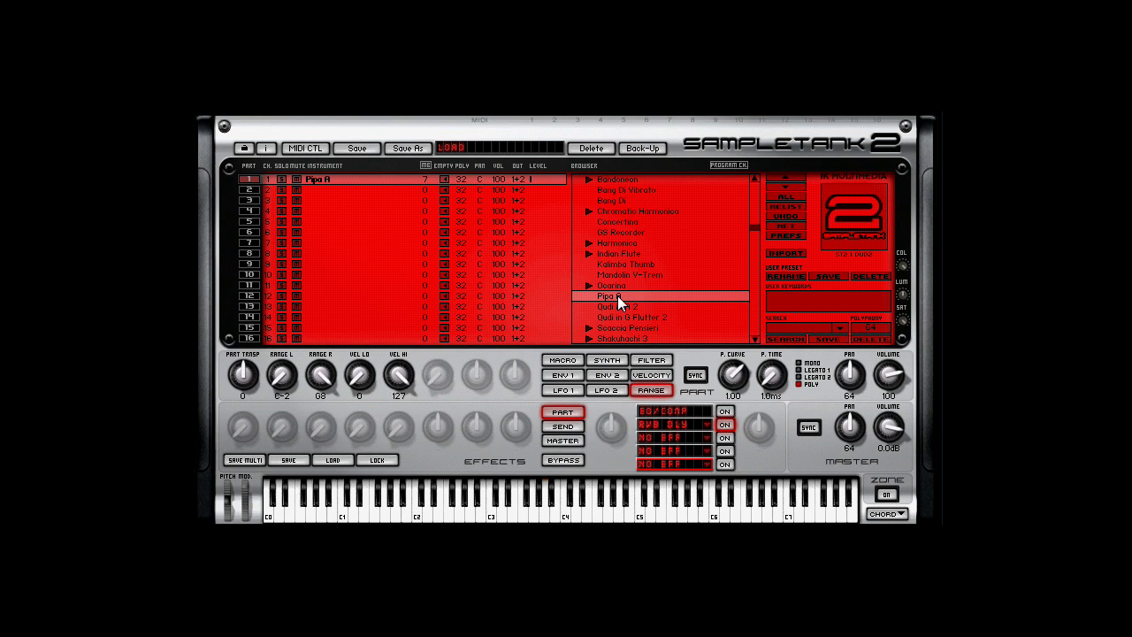
scroll(615, 288, "up", 4)
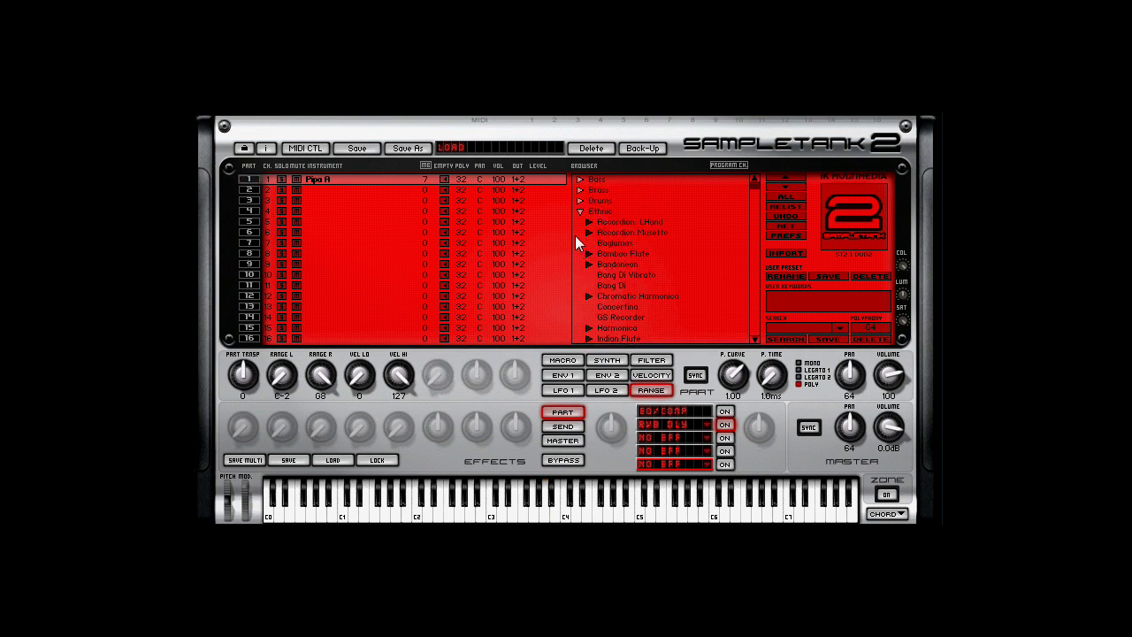
Step: Open Guitar > Acoustic and audition 12 Strings, Acoustic 12 and Fine Fingered Guitar
left_click(579, 210)
left_click(578, 222)
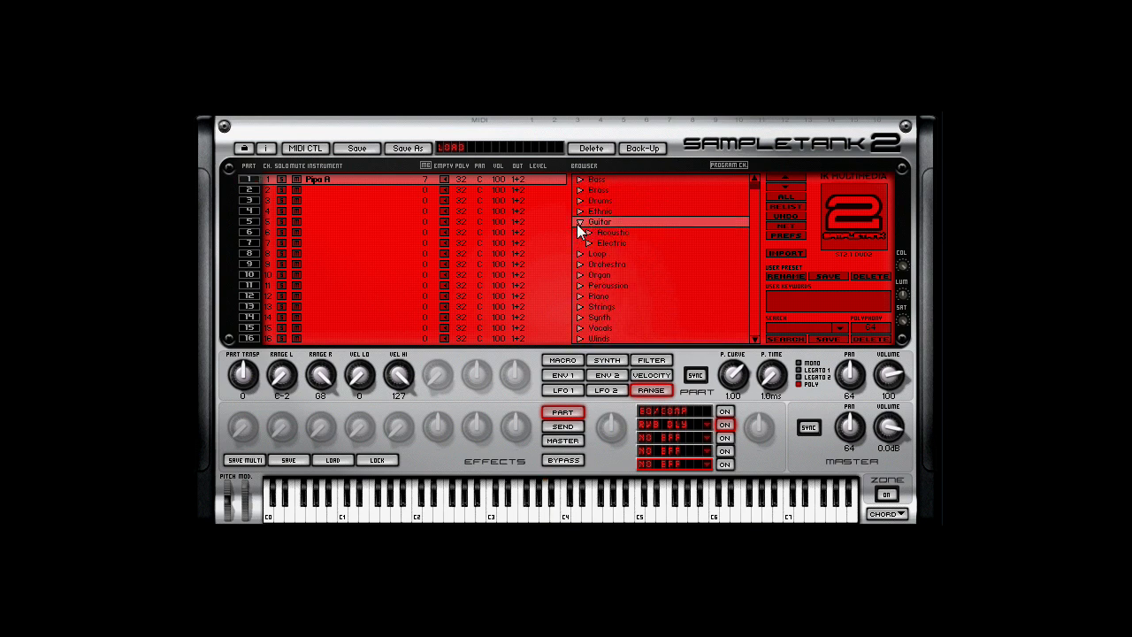
left_click(589, 233)
left_click(617, 243)
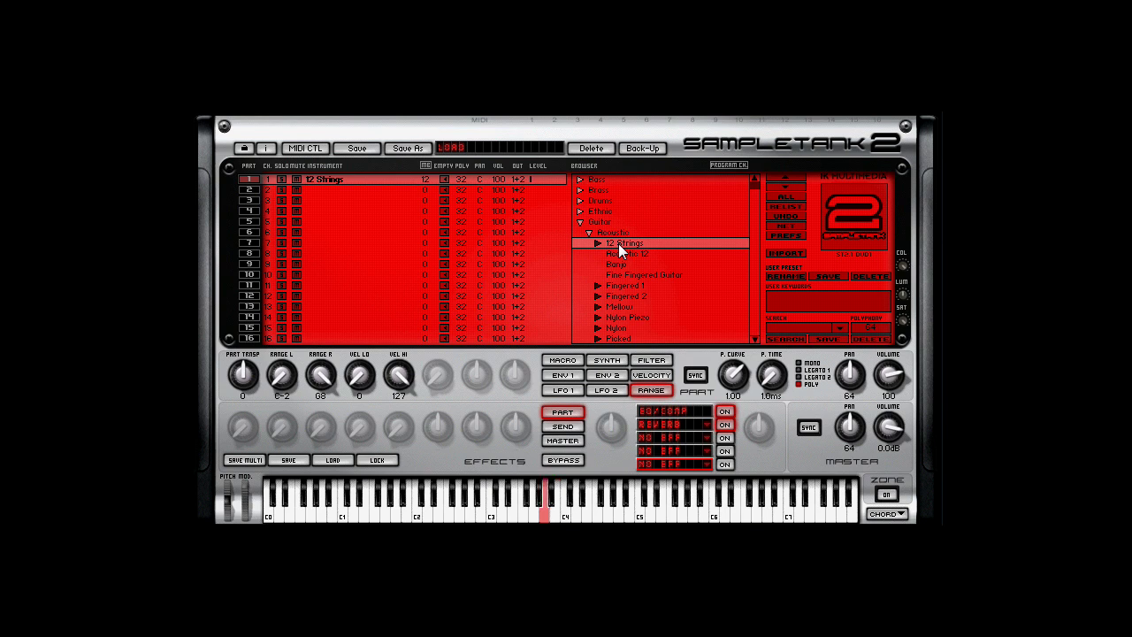
left_click(623, 255)
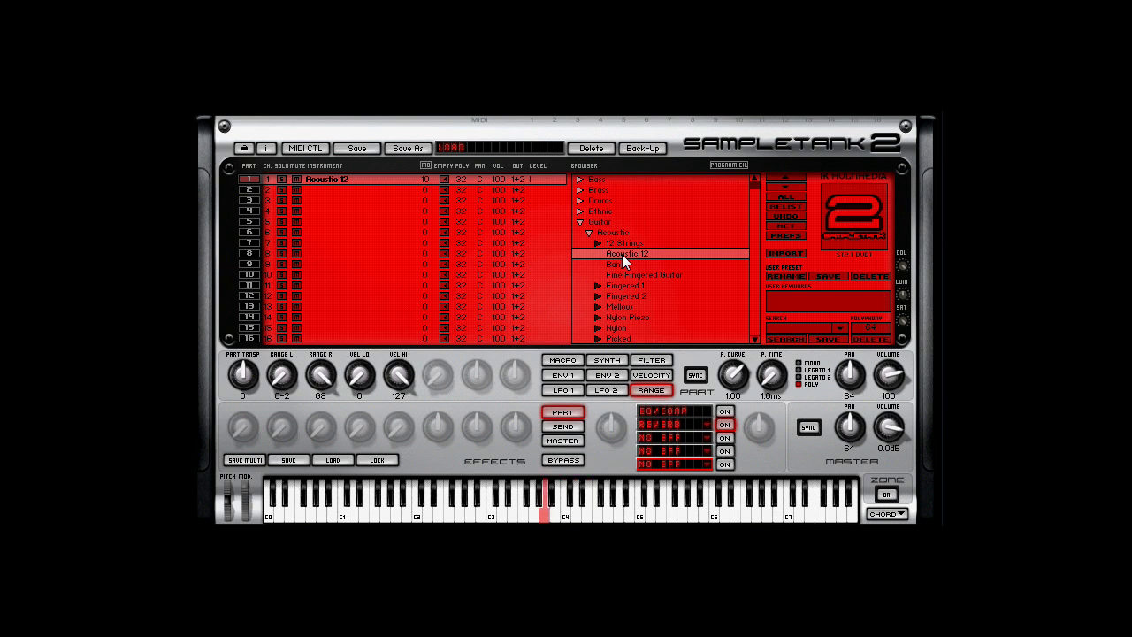
left_click(612, 274)
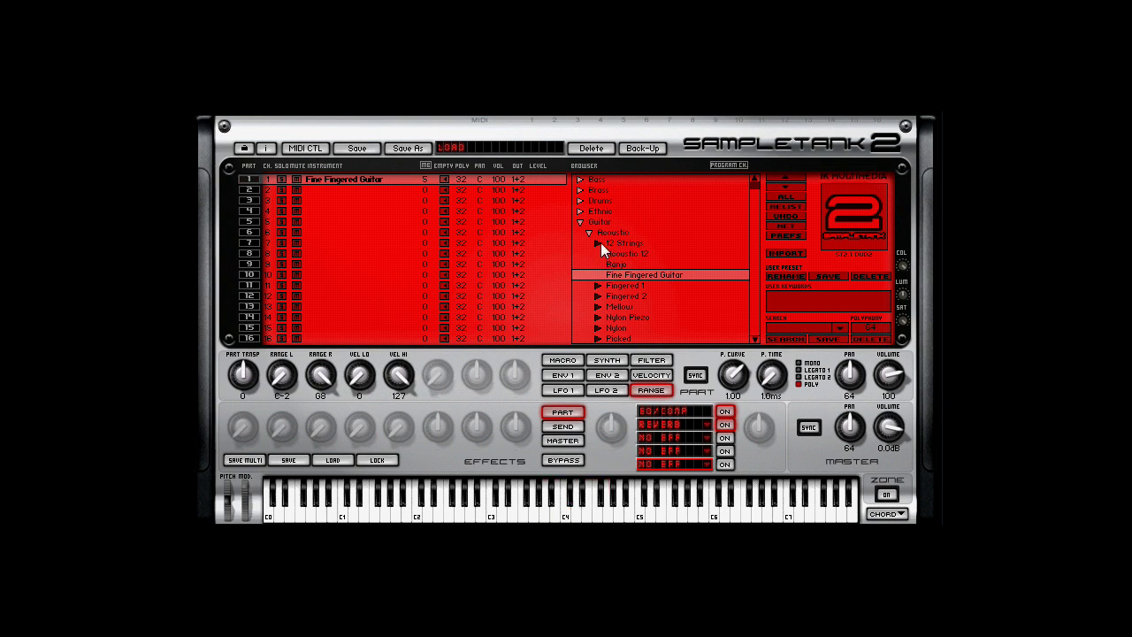
Step: Load Finger to Pick from Fingered 2, then expand the Electric guitar folder
left_click(620, 297)
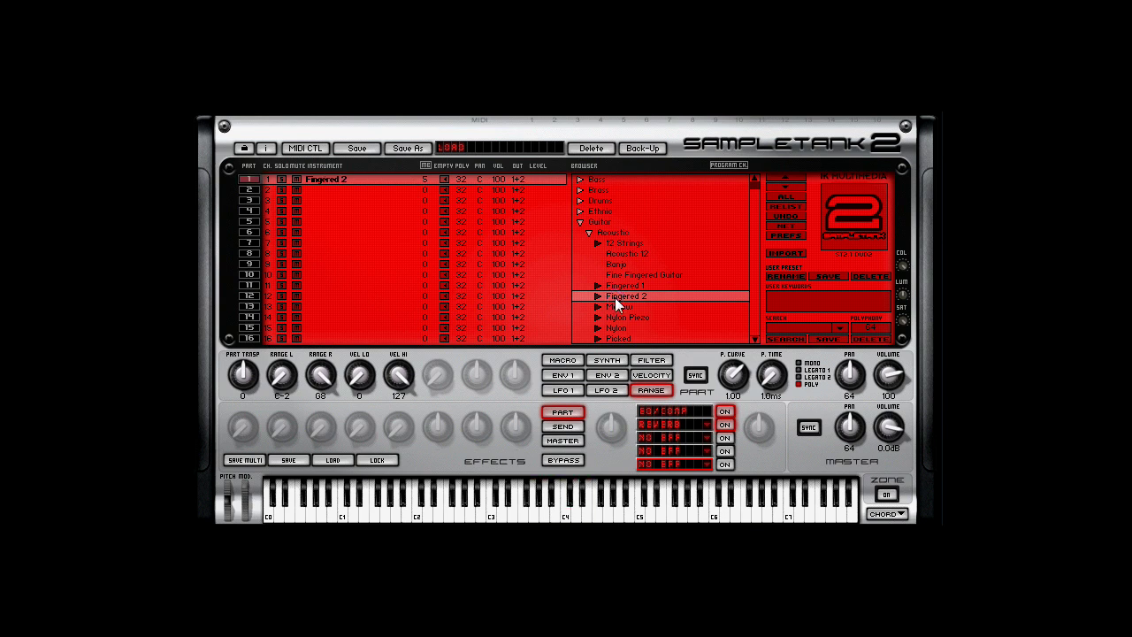
left_click(788, 184)
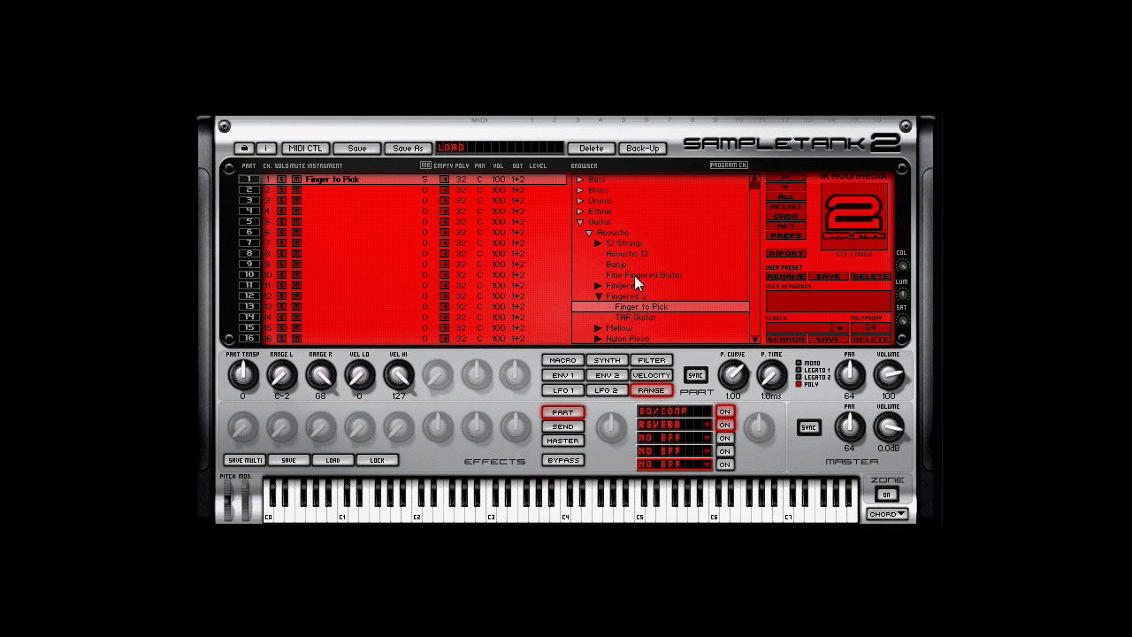
left_click(590, 233)
left_click(591, 242)
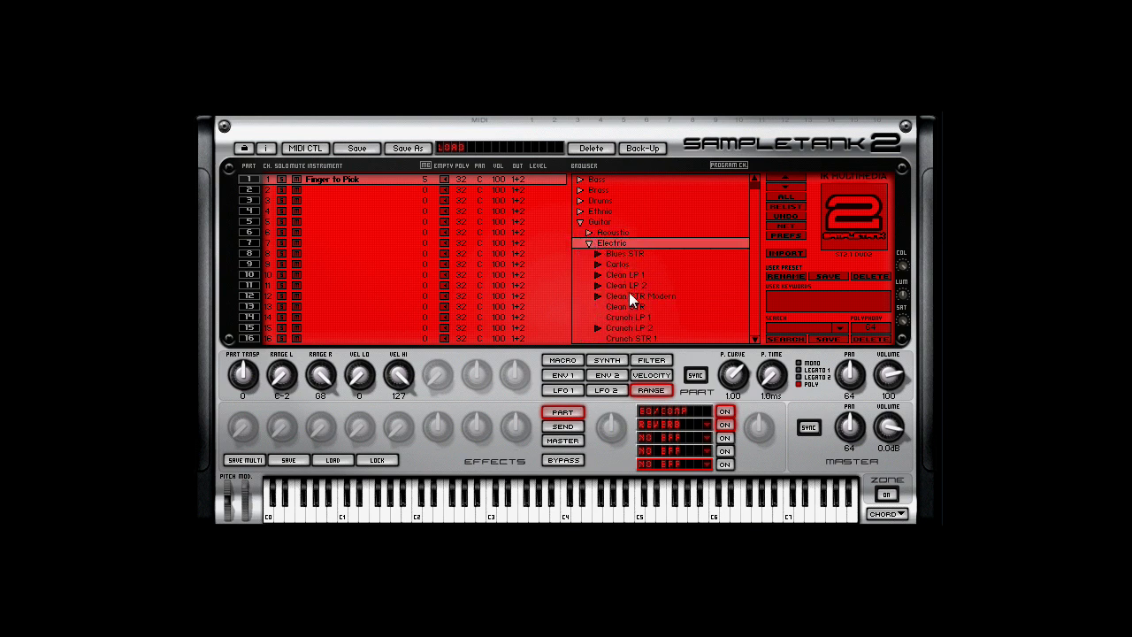
Step: Audition Clean STR Modern, then load Crunch LP 1 into part 1
left_click(629, 295)
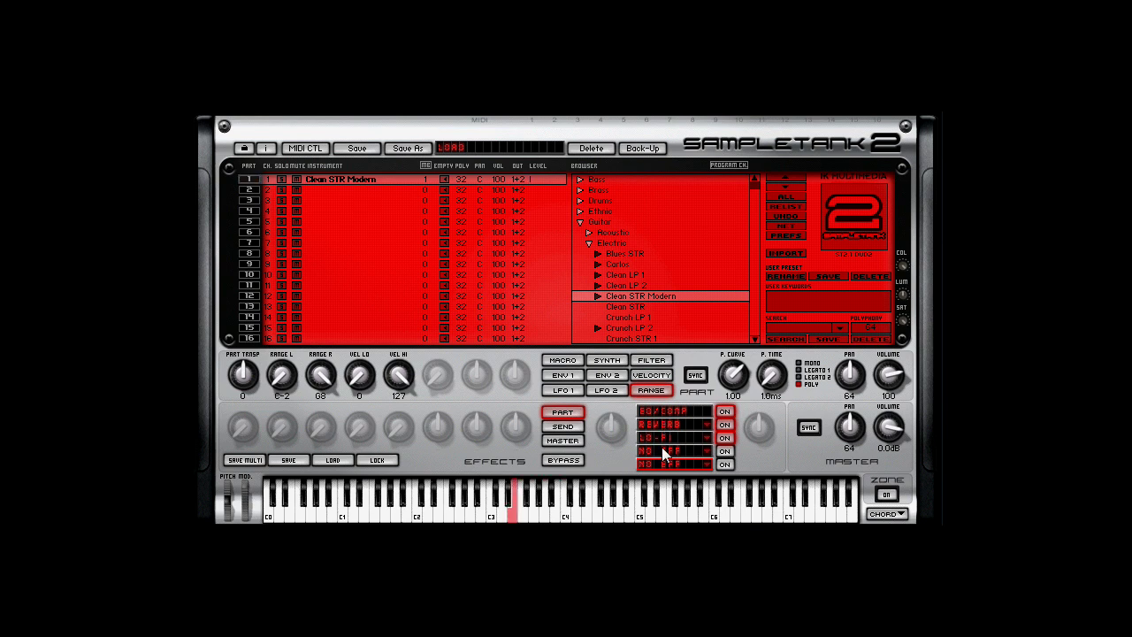
double_click(621, 317)
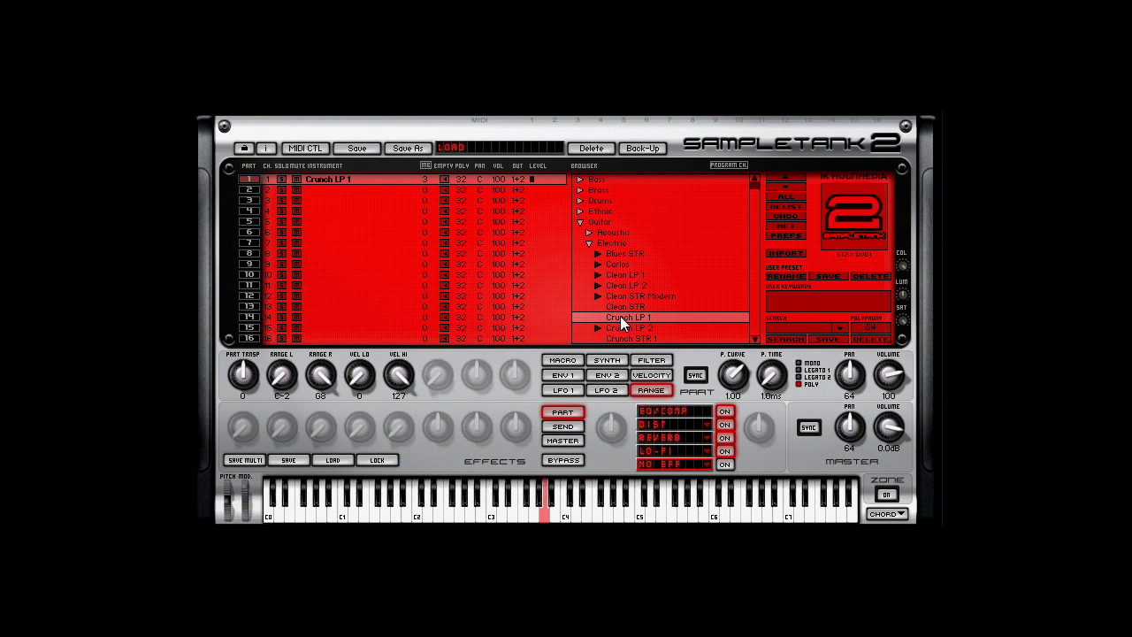
Step: Fold away the Electric guitar and Guitar folders and expand the Orchestra category
left_click(591, 242)
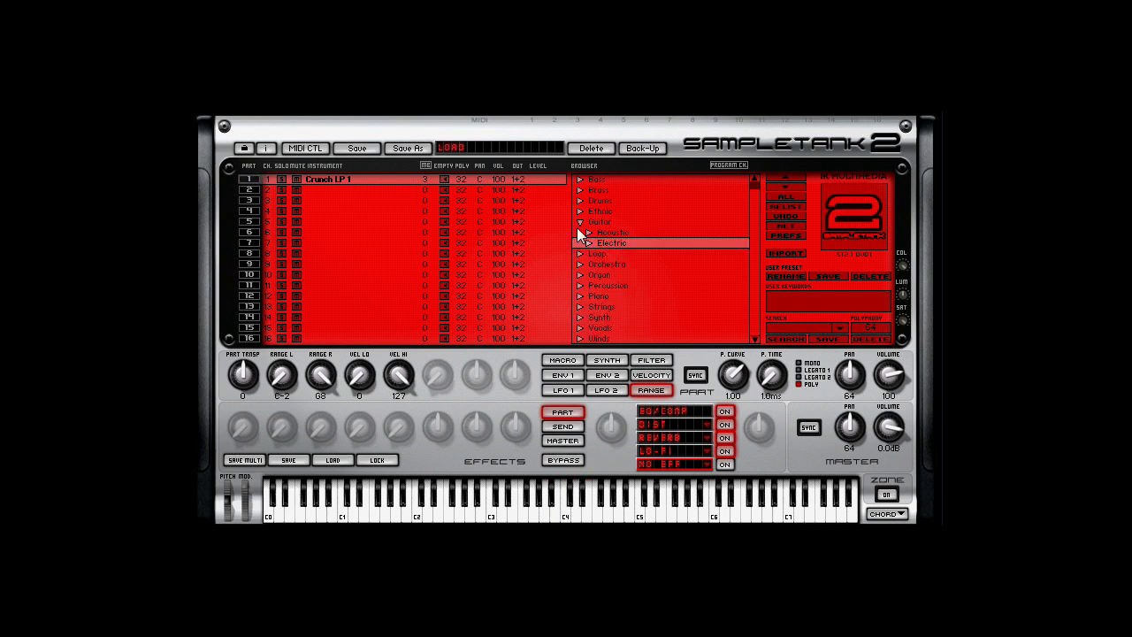
left_click(579, 223)
left_click(581, 244)
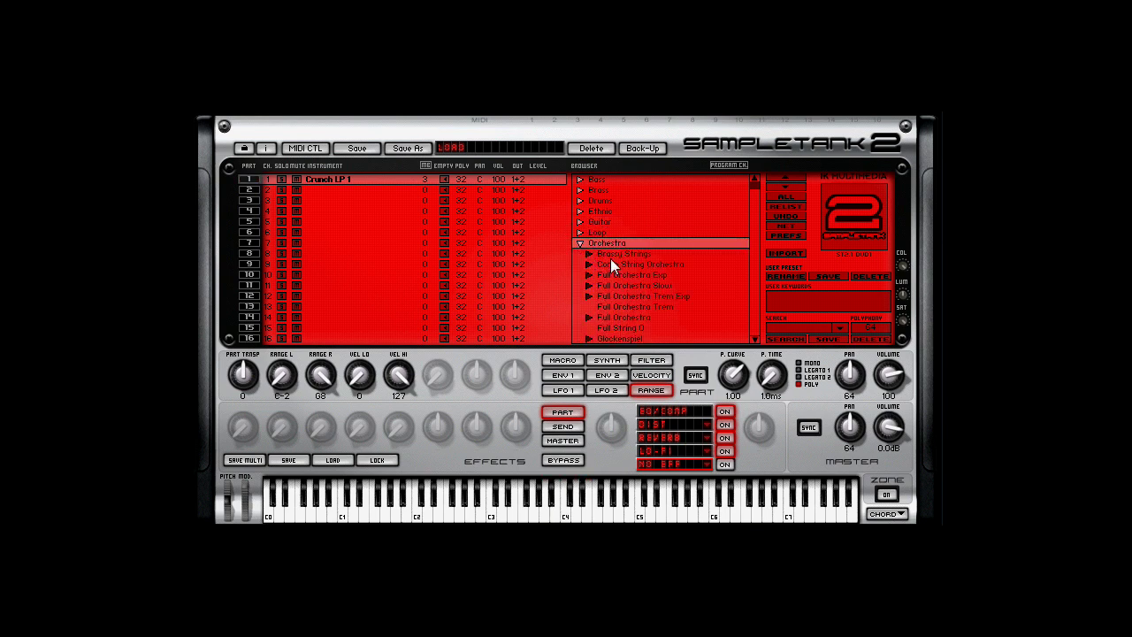
Step: Audition Brassy Strings and Full Orchestra in part 1, ending on Glockenspiel
left_click(611, 255)
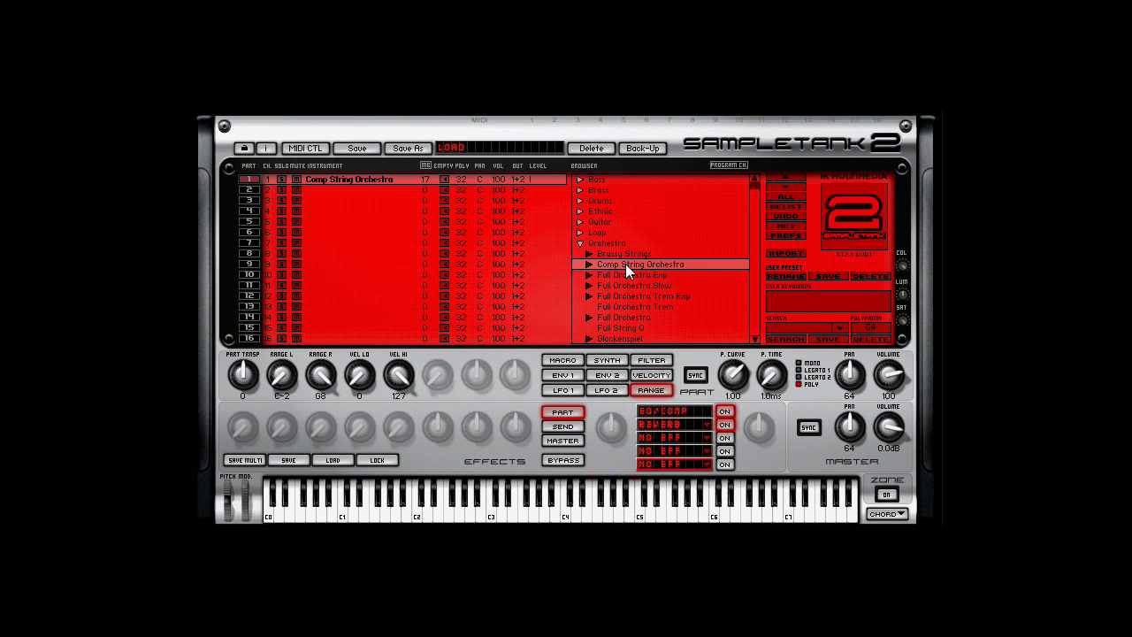
left_click(630, 316)
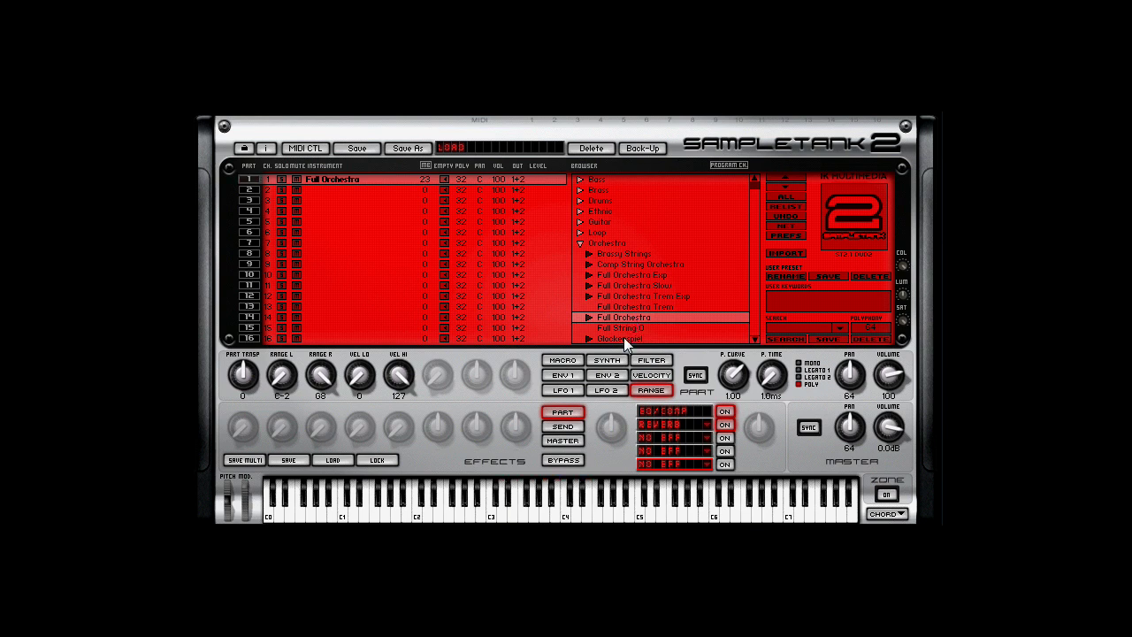
left_click(624, 337)
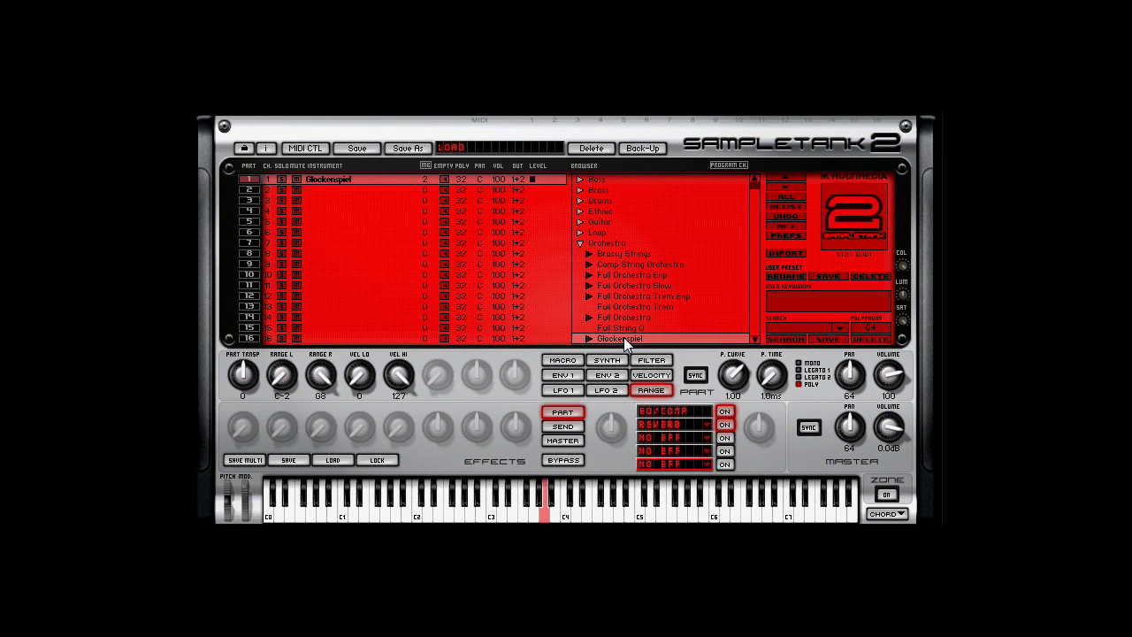
Step: Switch the browser to Organ and try 60s Amp Organ and B-3 Organ 1, ending on B-3 Organ 3
left_click(580, 243)
left_click(580, 253)
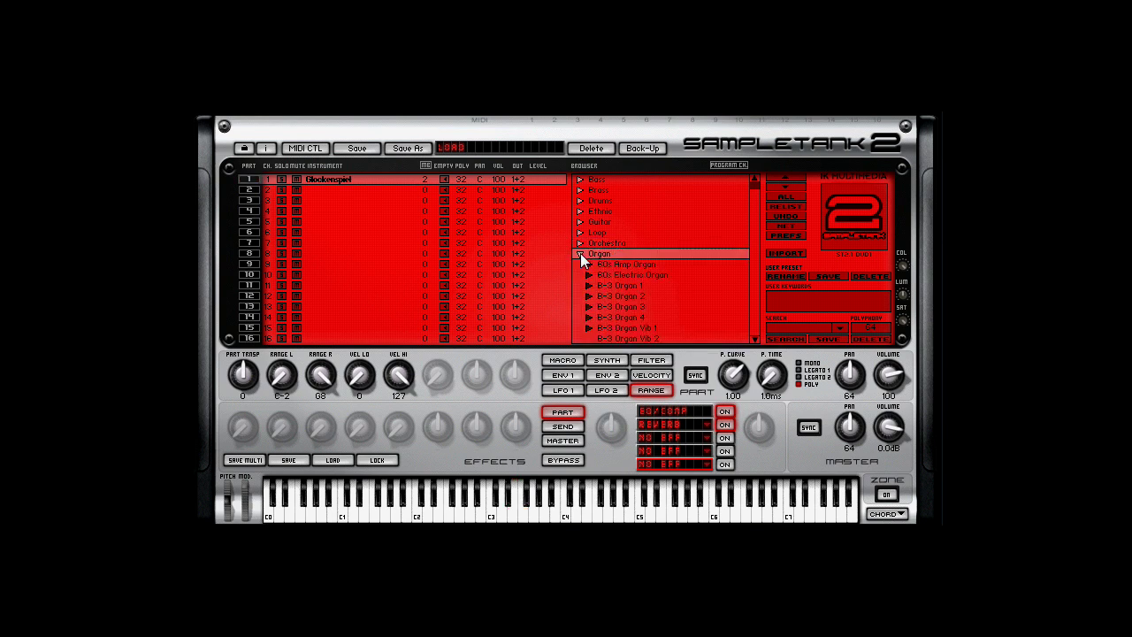
double_click(628, 265)
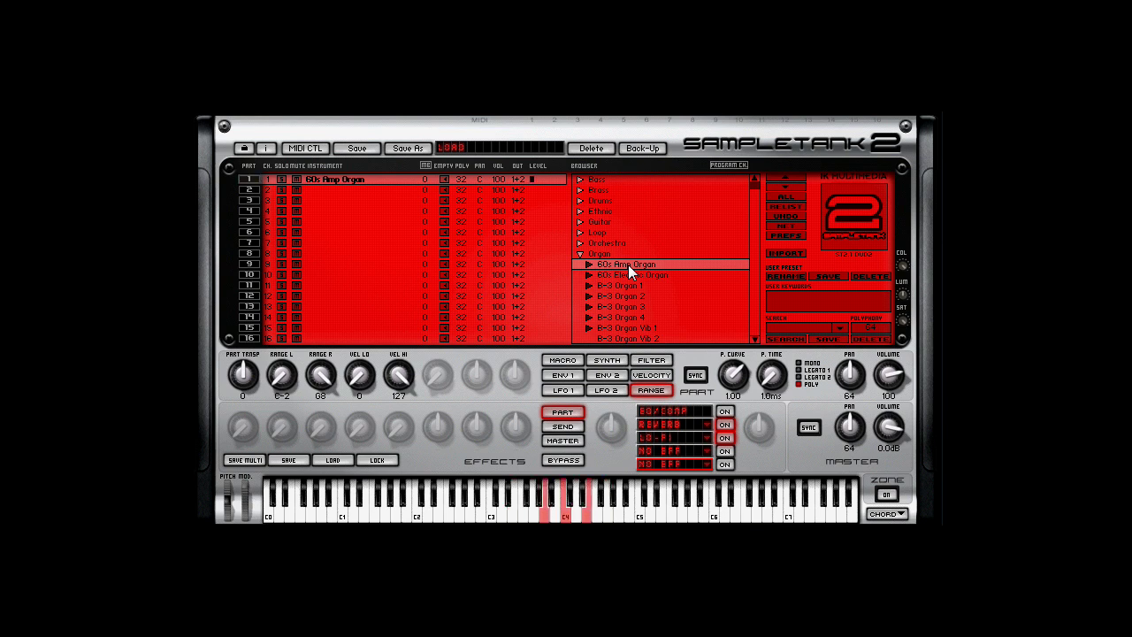
double_click(625, 287)
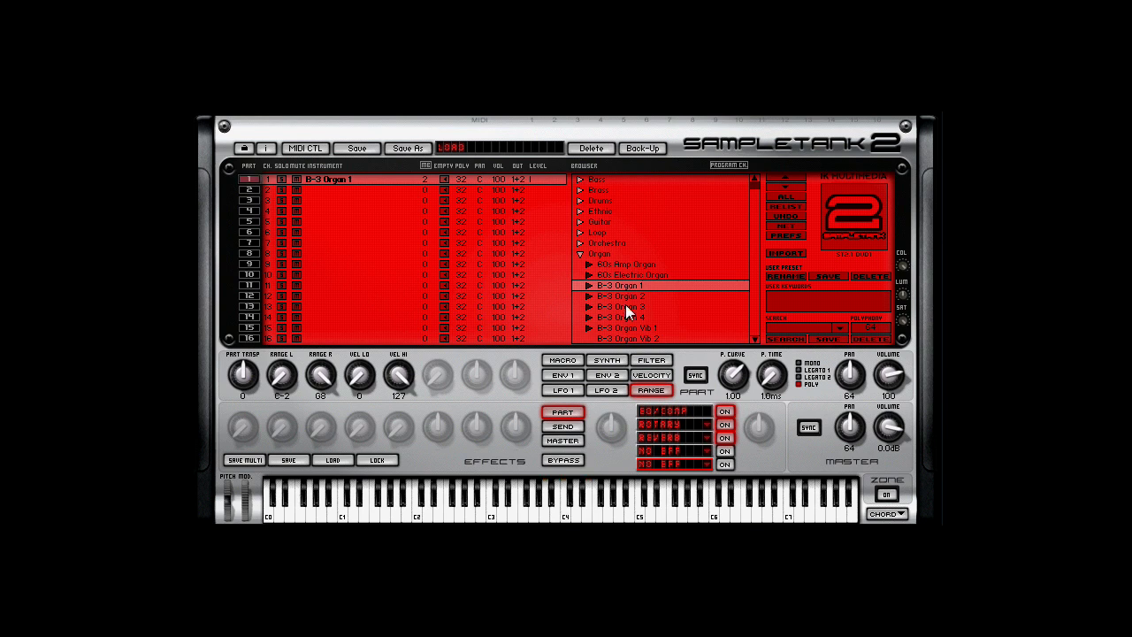
double_click(628, 307)
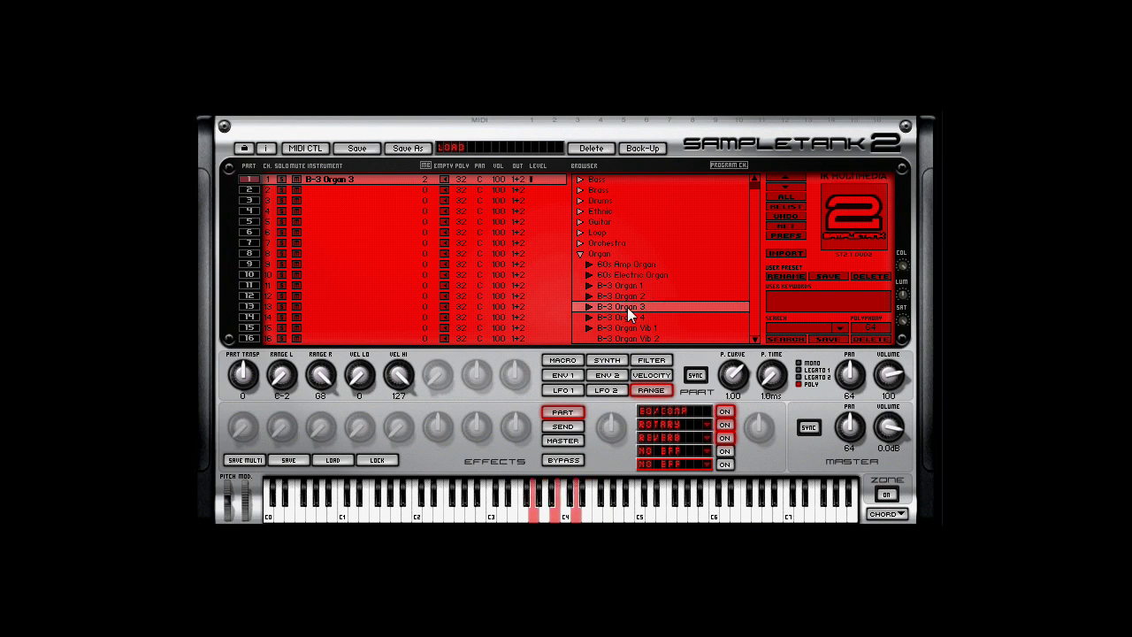
Step: Replace the Organ folder with Piano and load 1920 Upright Piano into part 1
left_click(579, 255)
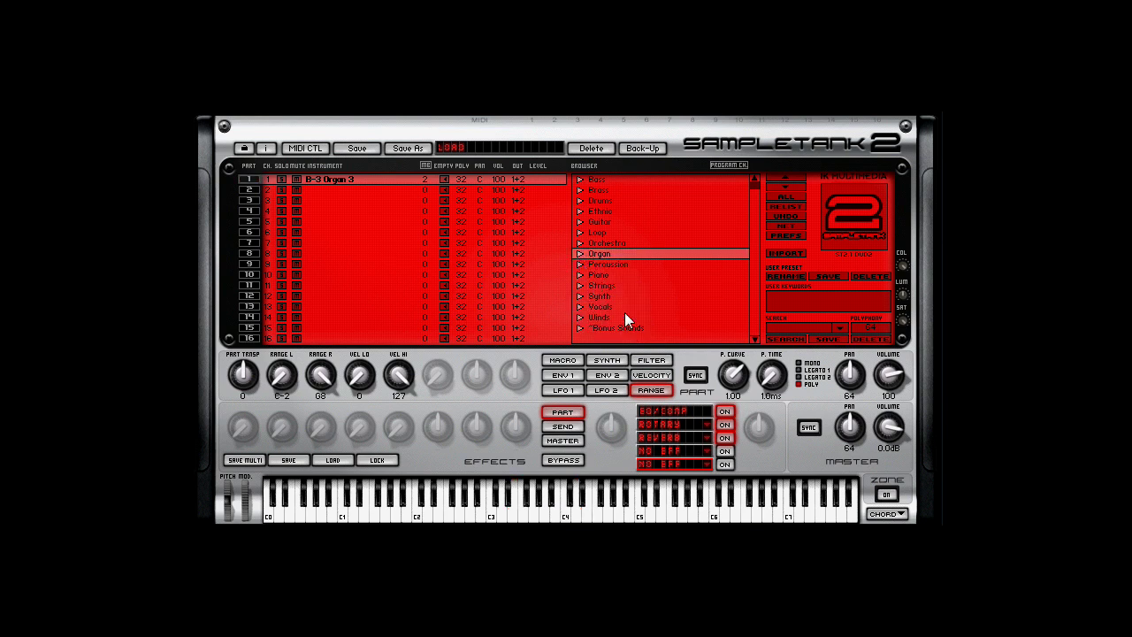
left_click(580, 275)
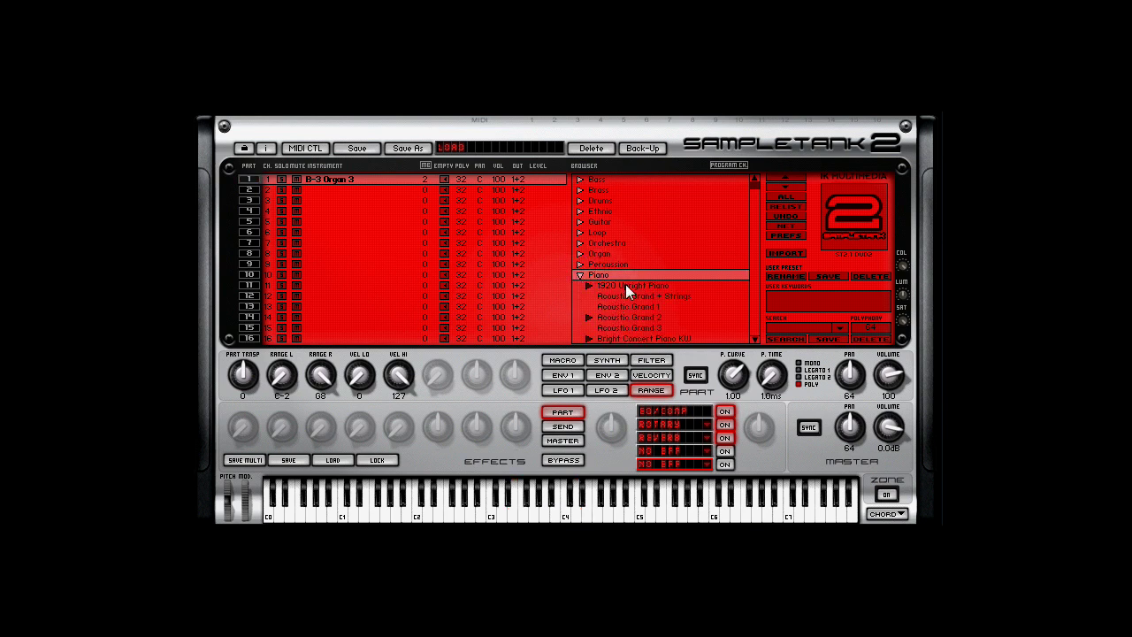
double_click(625, 285)
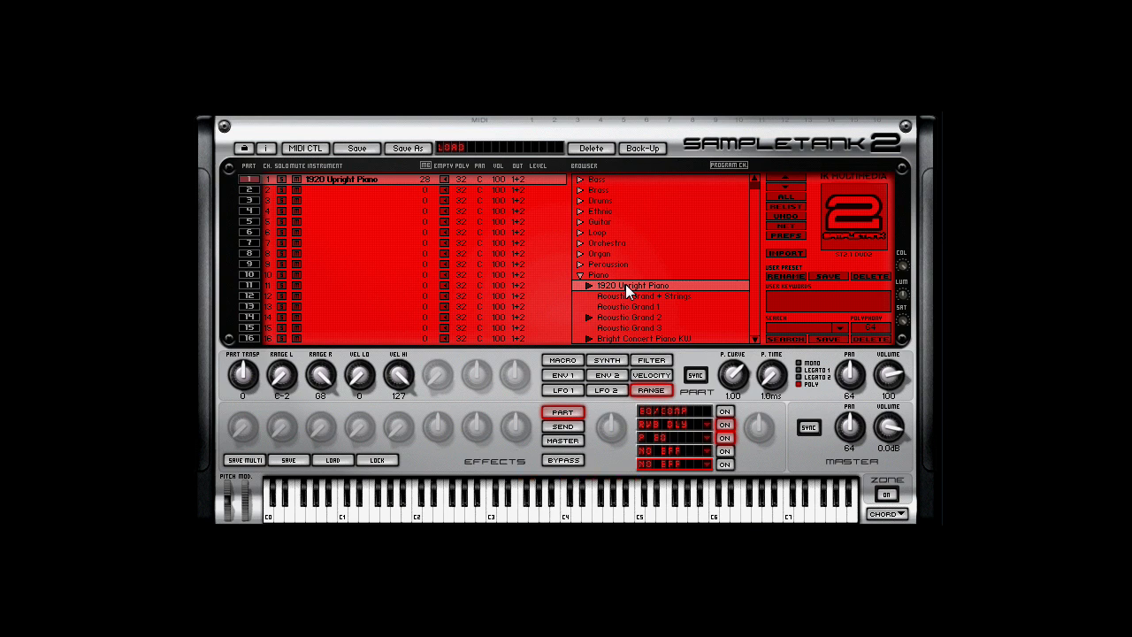
Step: Open Strings > Violin, load Comp Violins Section into part 1, then fold Violin back up
left_click(580, 275)
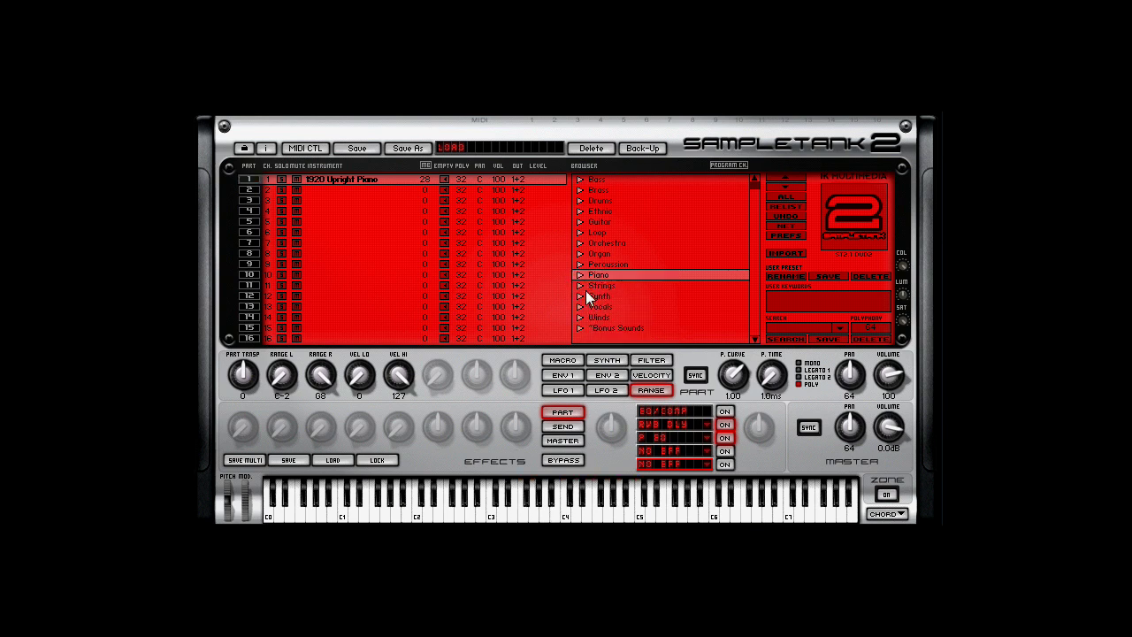
left_click(581, 285)
left_click(605, 326)
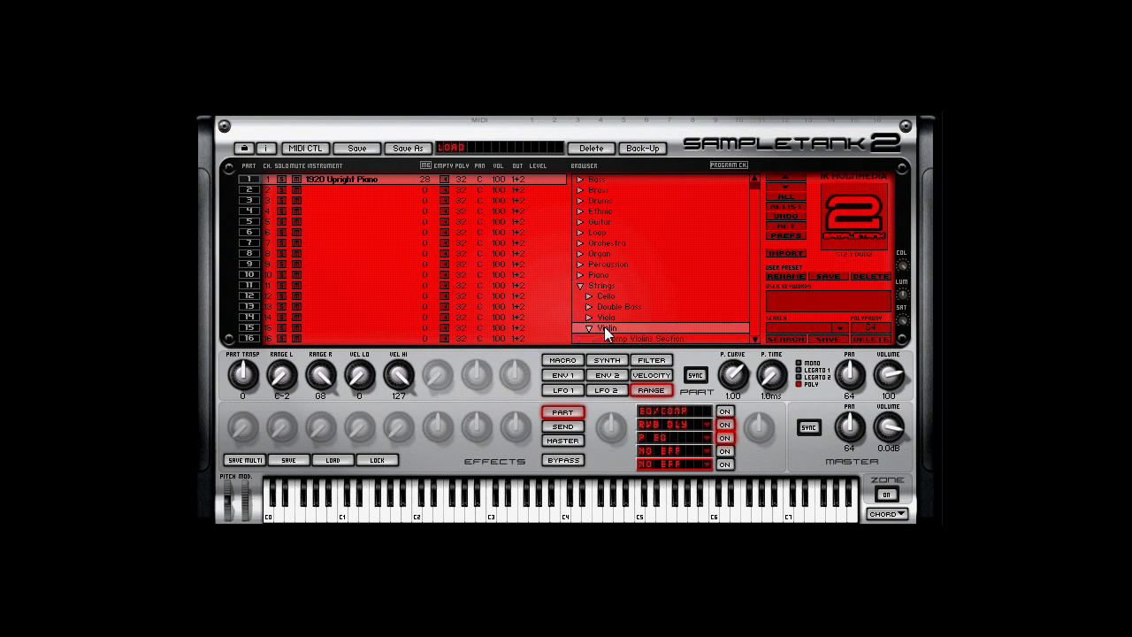
left_click(660, 327)
left_click(657, 319)
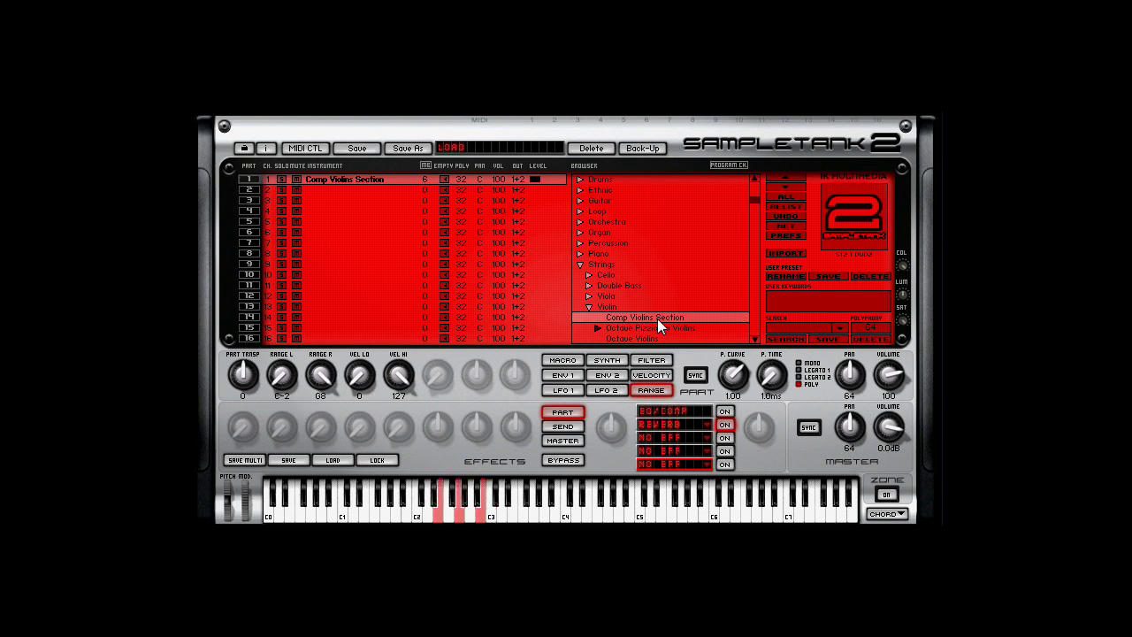
left_click(588, 306)
Step: Close Strings, open Synth > Lead, and try Creamy Lead before settling on Feedback Lead
left_click(579, 265)
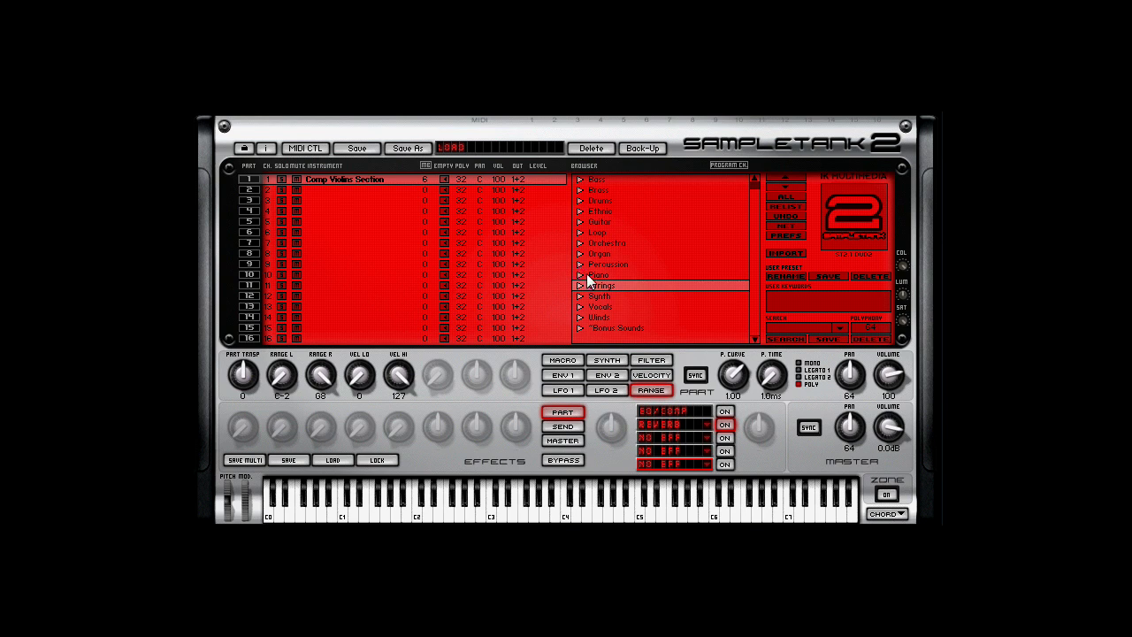
left_click(581, 295)
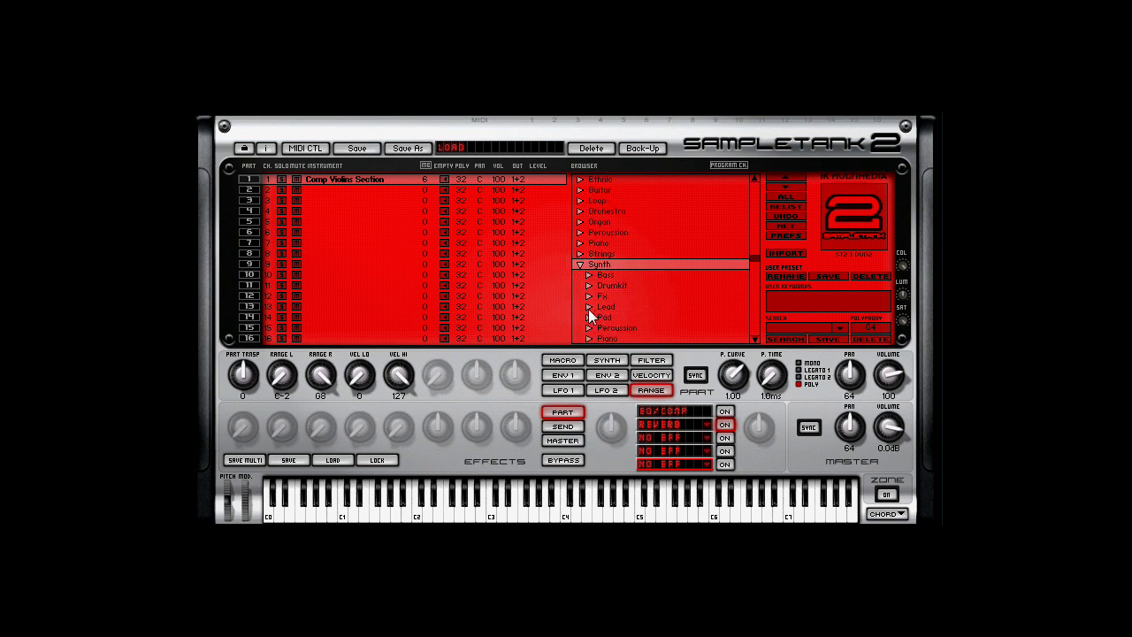
left_click(589, 306)
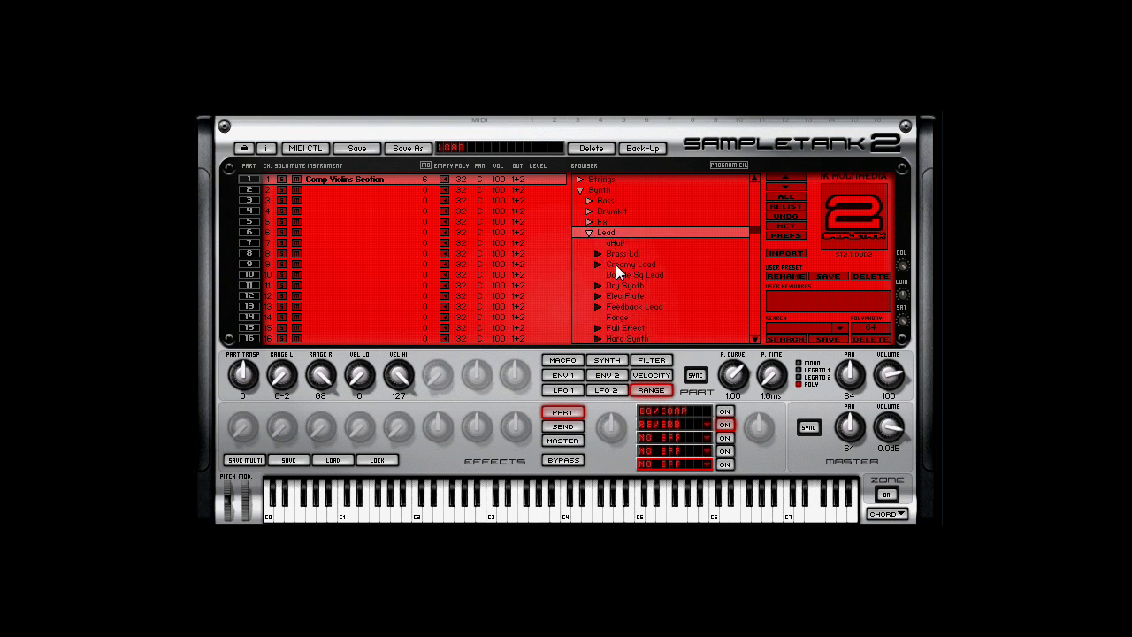
left_click(617, 267)
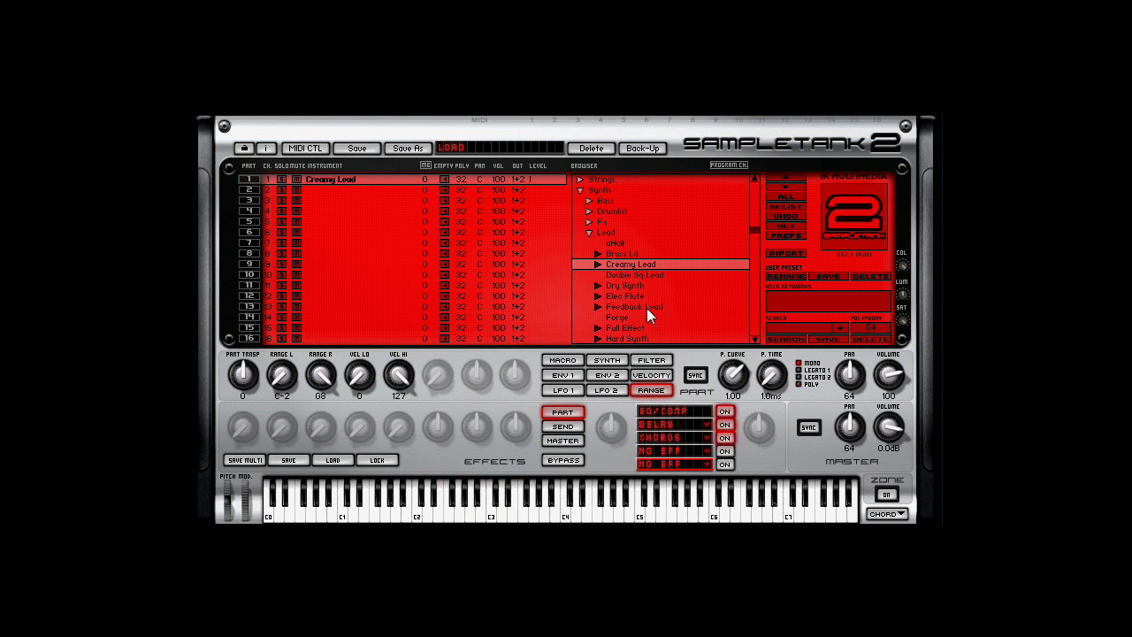
left_click(646, 306)
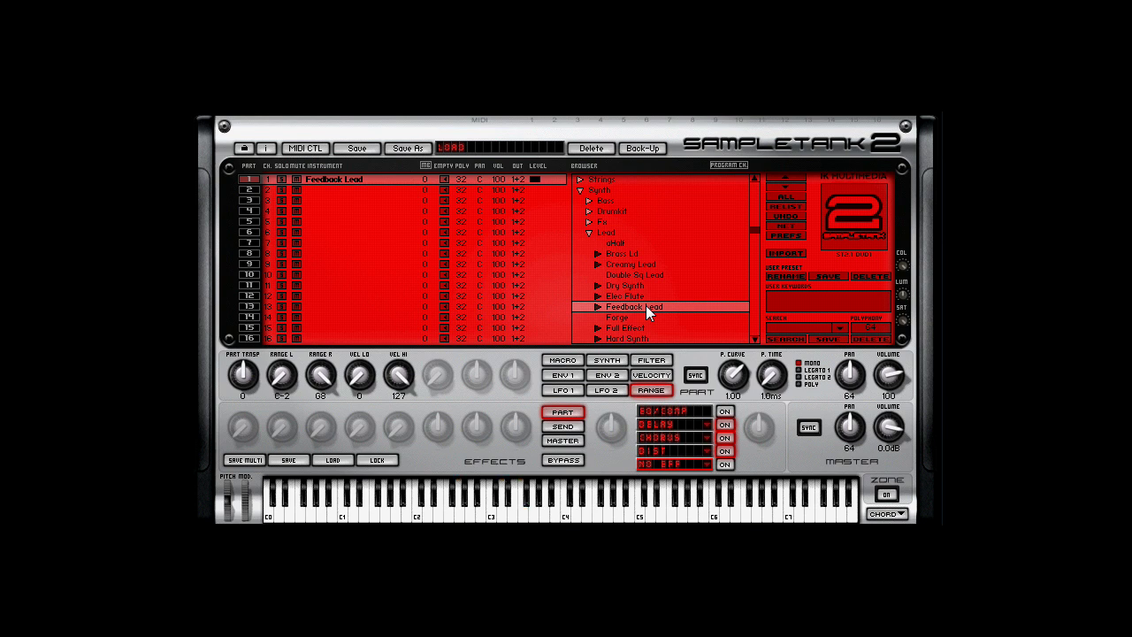
Step: Collapse the Lead folder and then the Synth category in the browser
left_click(587, 233)
left_click(582, 233)
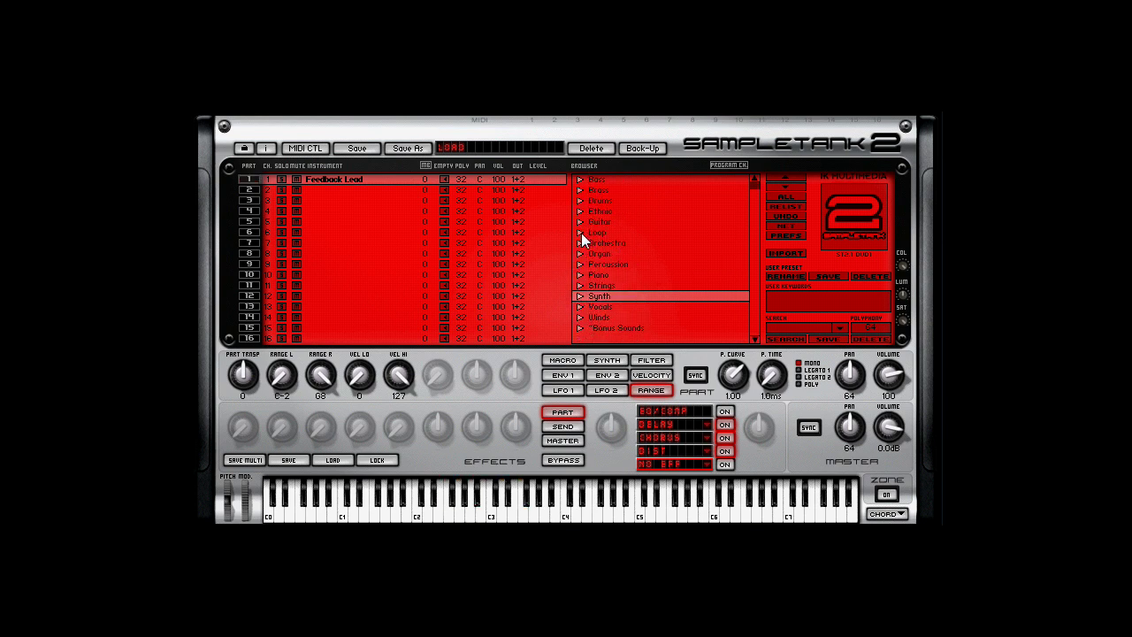